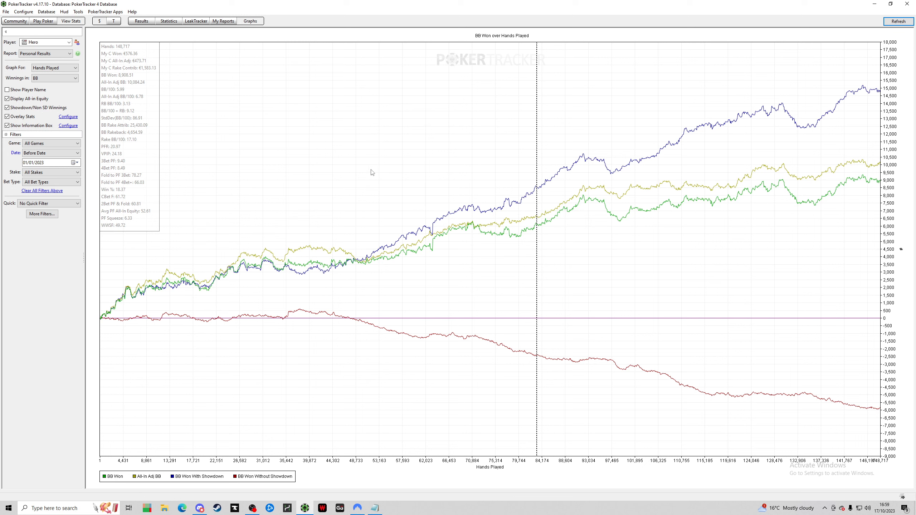
- Open the statistics configuration in a maximised window and show the cash player columns
click(24, 11)
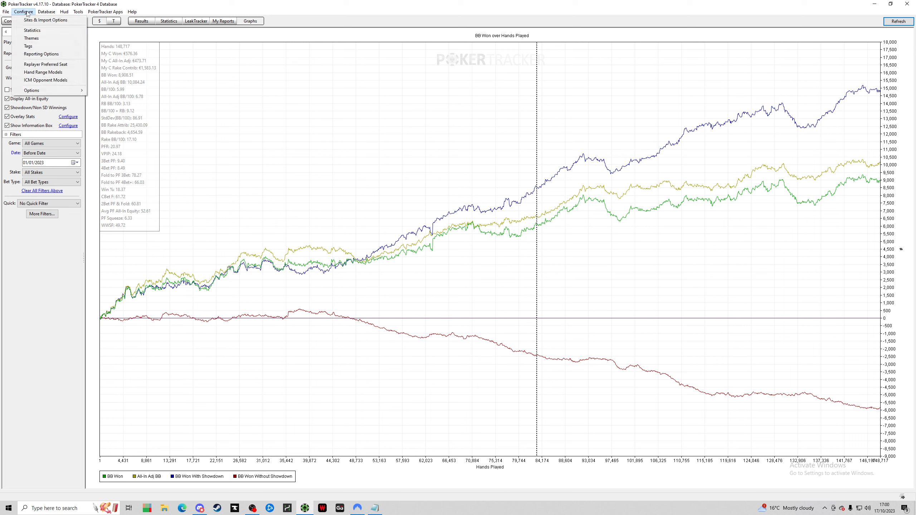
click(31, 31)
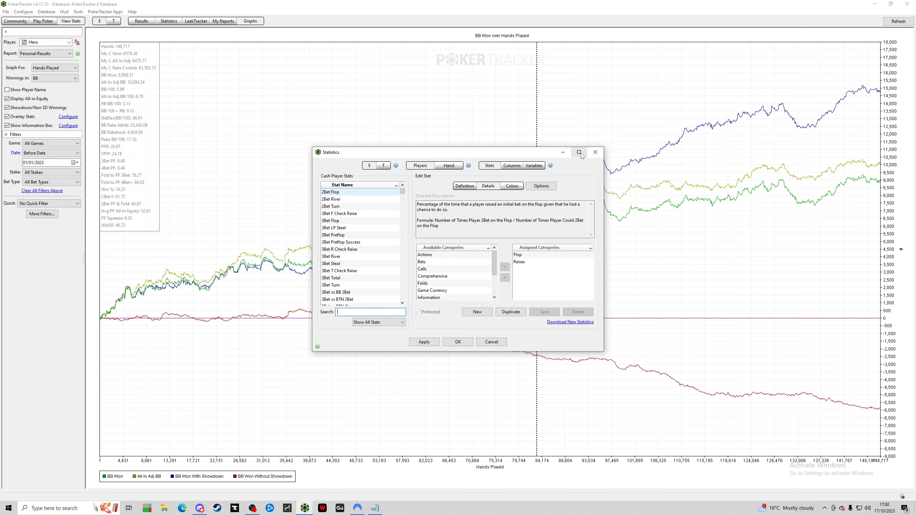
click(579, 152)
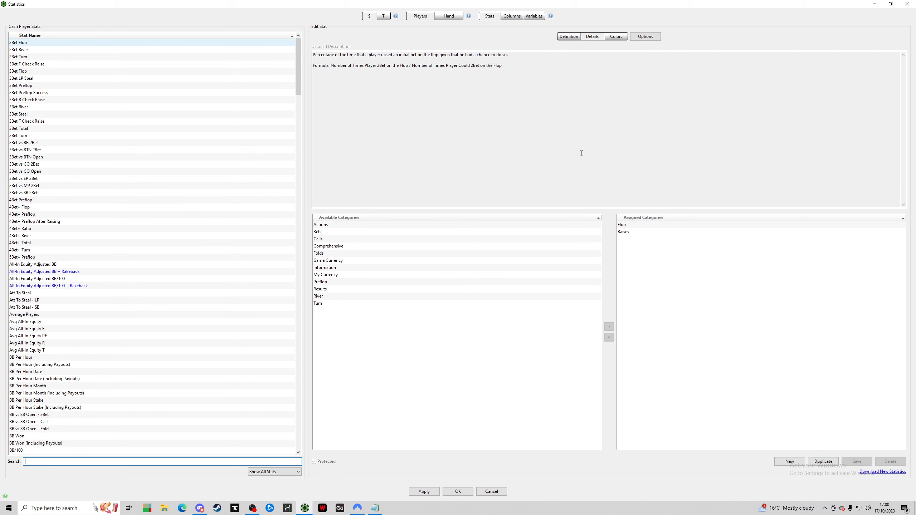
click(515, 17)
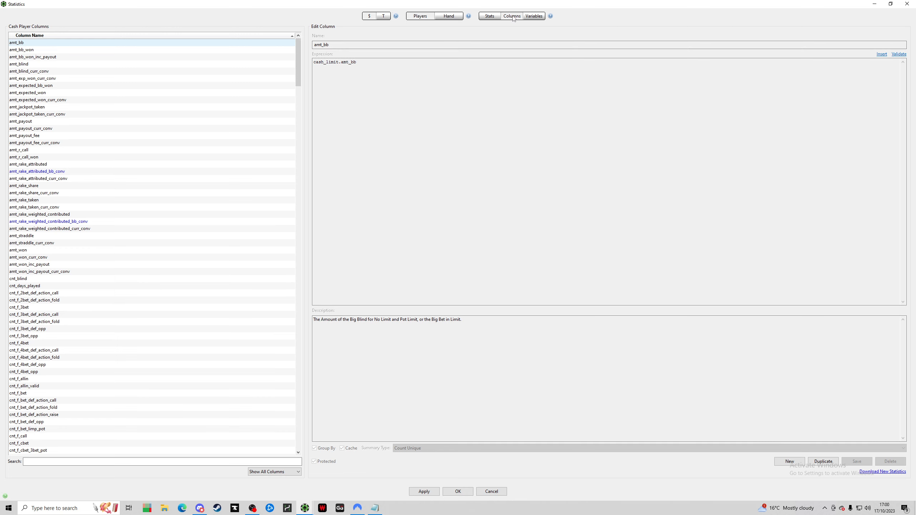
- Examine the amt_bb_won, amt_rake_attributed_bb_conv and amt_rake_weighted_contributed_bb_conv column expressions, and compare the column list with the stats list
click(25, 50)
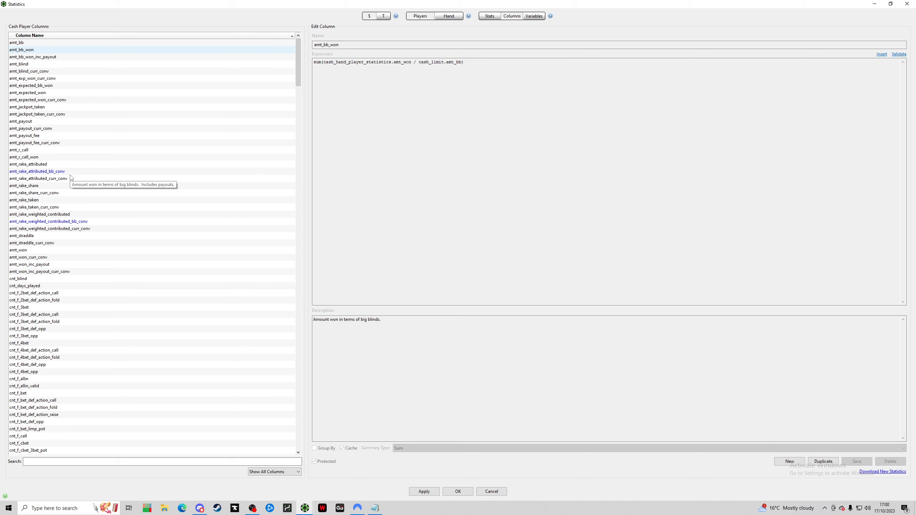
click(490, 16)
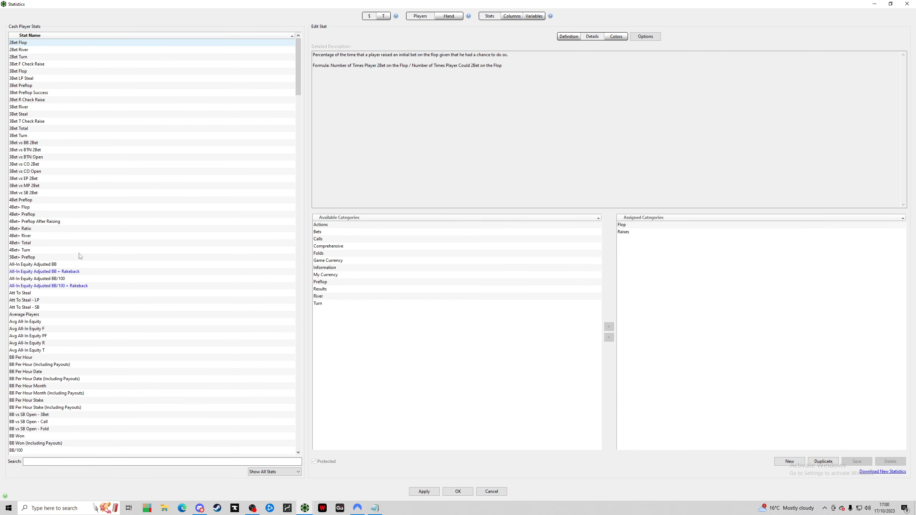
click(512, 16)
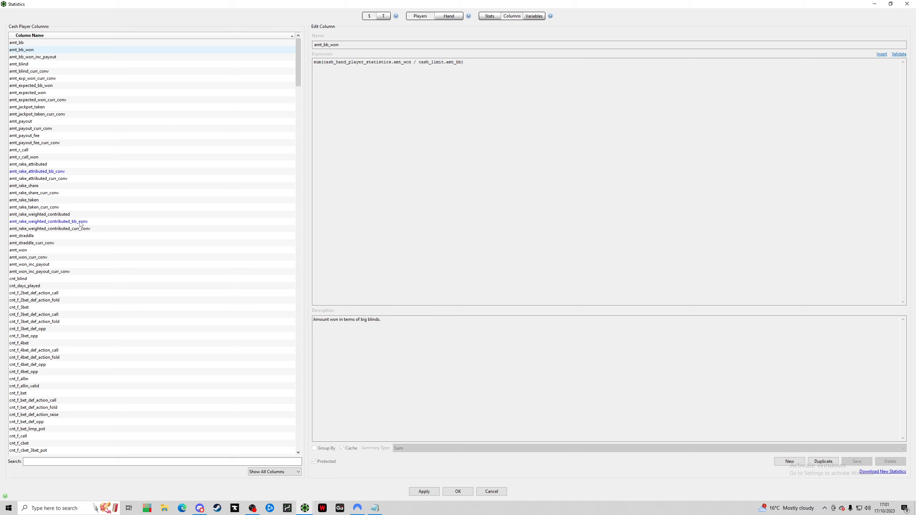
click(92, 221)
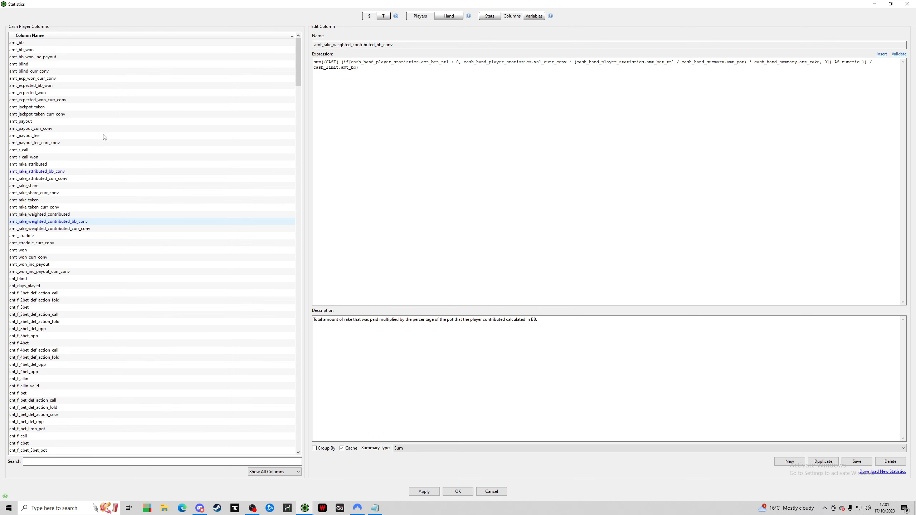
click(67, 172)
click(62, 222)
- Duplicate the amt_rake_weighted_contributed column, name the copy amt_rake_weighted_contributed_bb_conv_test and save it
click(80, 215)
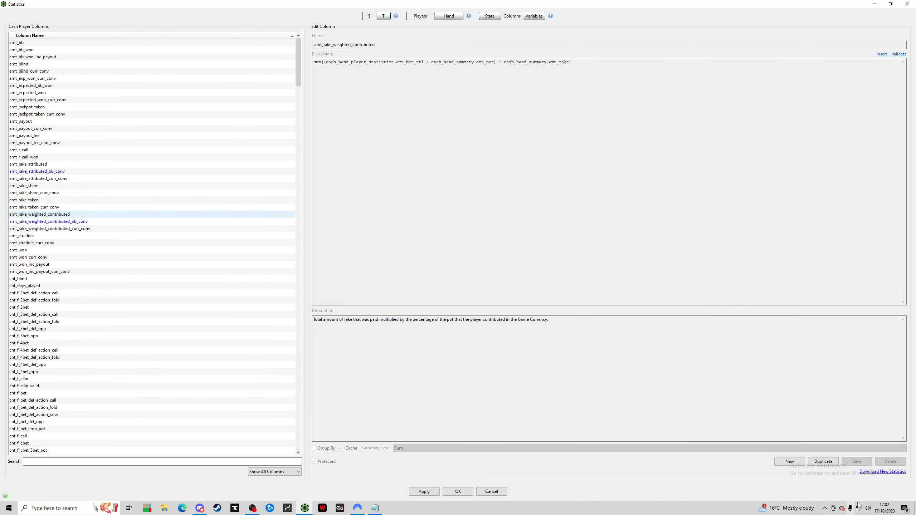
click(823, 461)
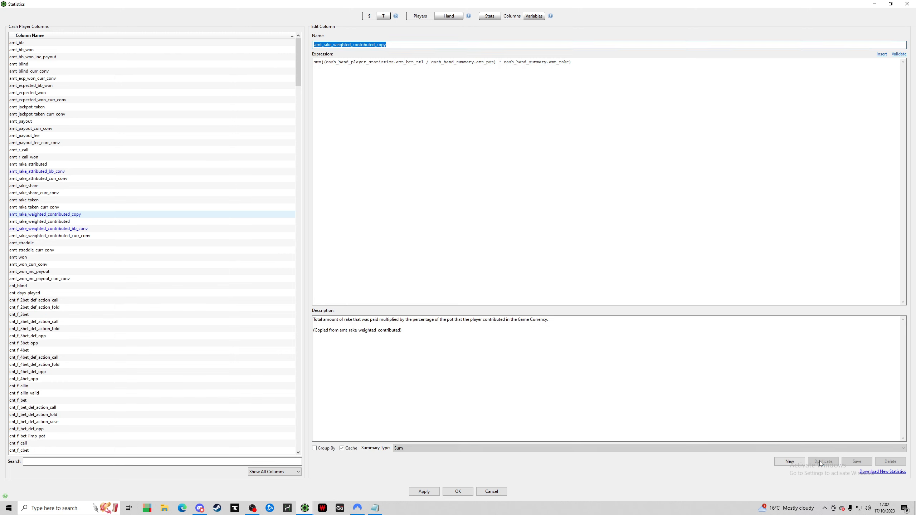
click(394, 47)
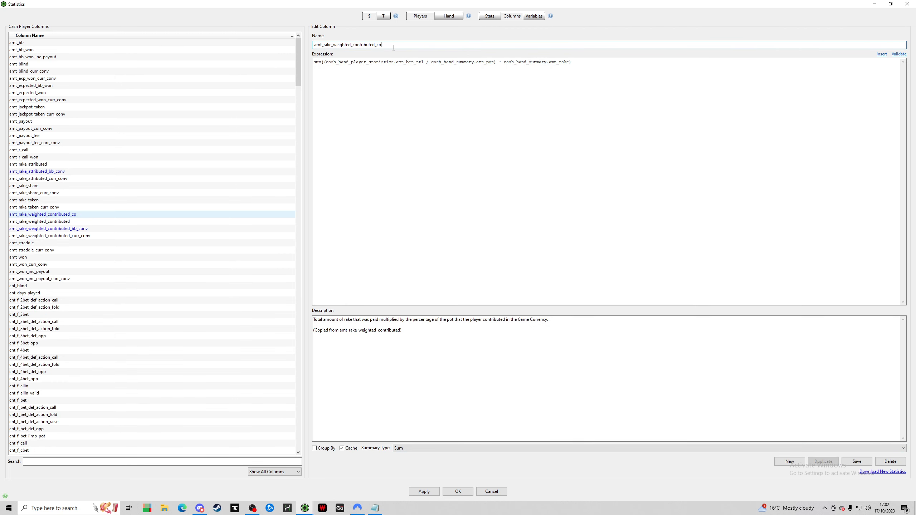
key(BackSpace)
key(BackSpace)
text(bb_conv_test)
click(854, 465)
- Compare the new test column with the amt_rake_weighted_contributed and amt_rake_weighted_contributed_bb_conv columns
click(118, 229)
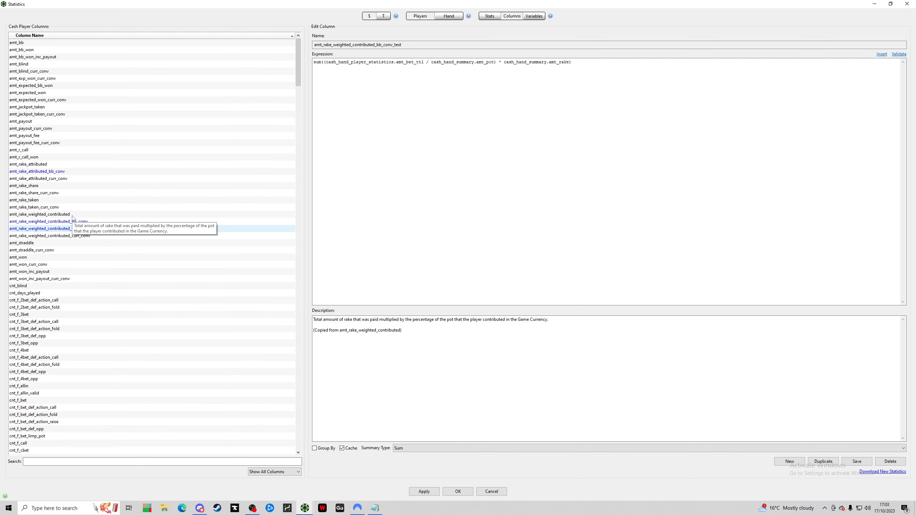
click(72, 216)
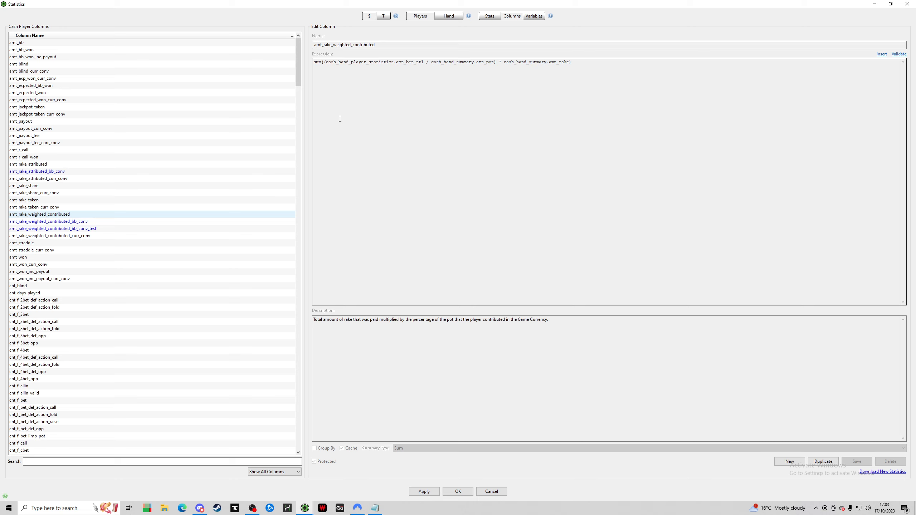
click(104, 222)
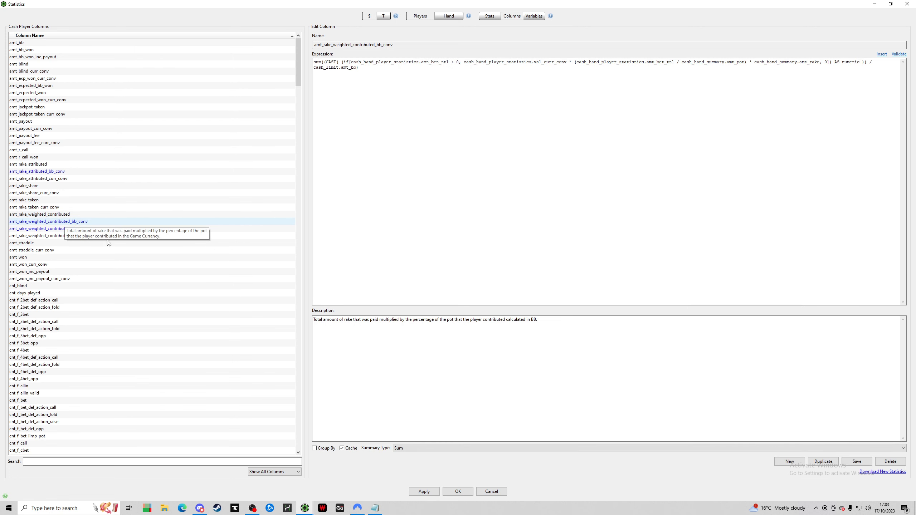
- Replace the test column's expression with the sum((CAST(...)) / cash_limit.amt_bb) formula copied from item 1 of the Notepad notes
click(375, 508)
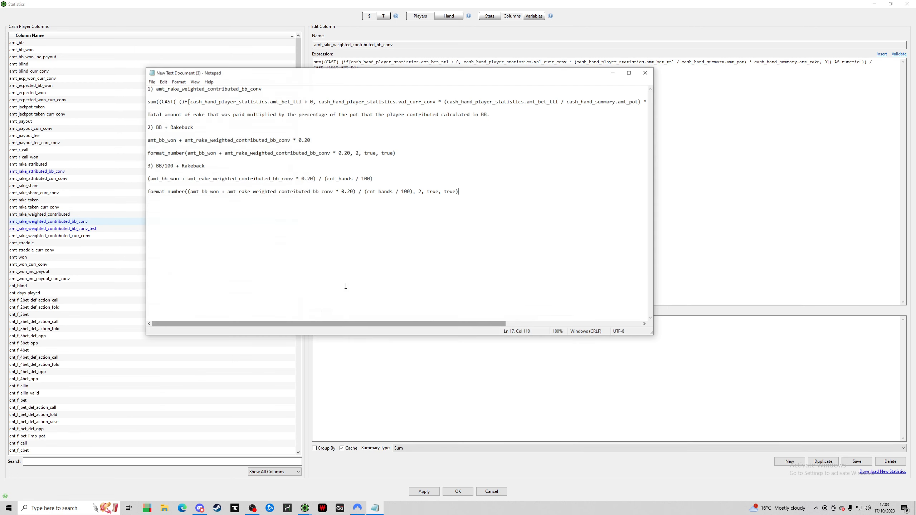
click(270, 88)
key(shift+Up)
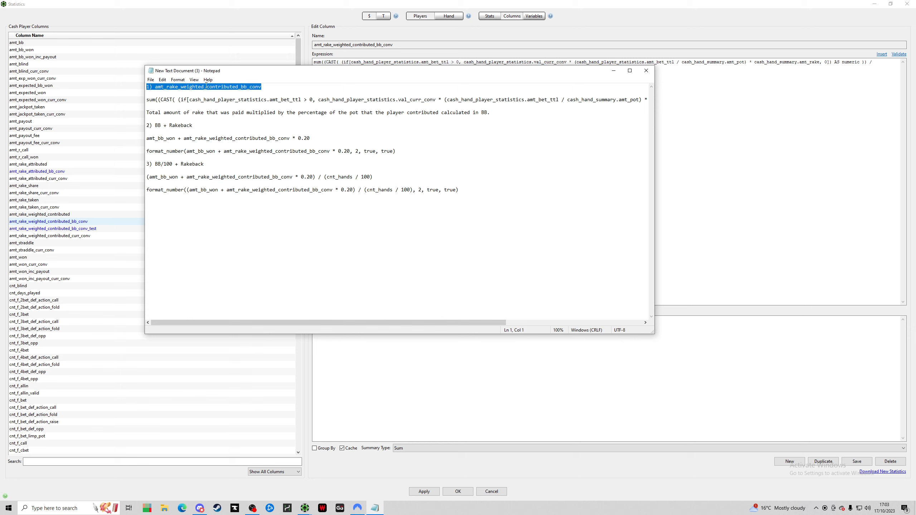
drag(147, 97, 160, 105)
key(ctrl+c)
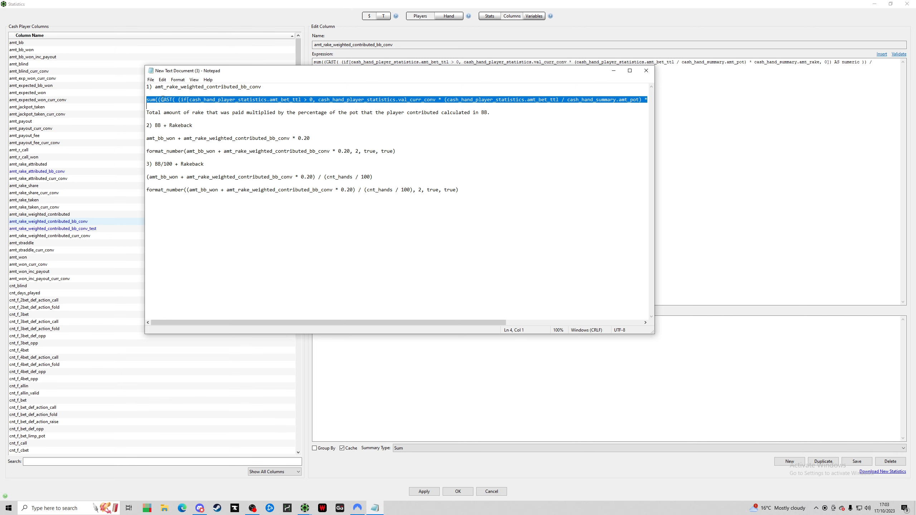
click(92, 230)
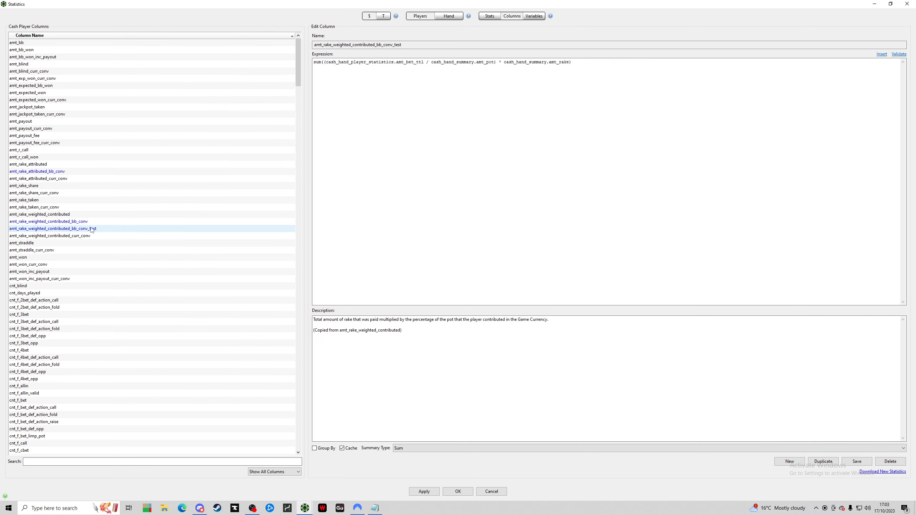
drag(572, 62, 314, 62)
key(ctrl+v)
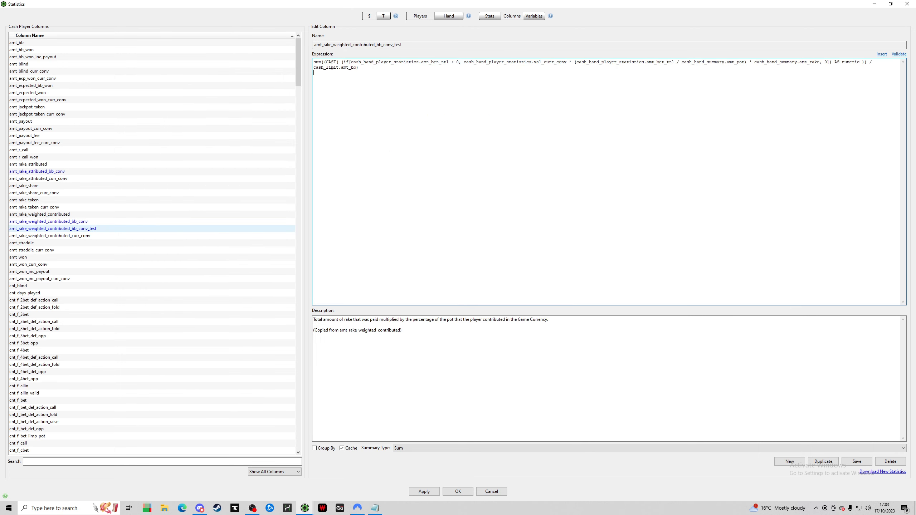
- Replace the test column's description with the "calculated in BB" sentence from the Notepad notes, then save and apply the column
click(375, 508)
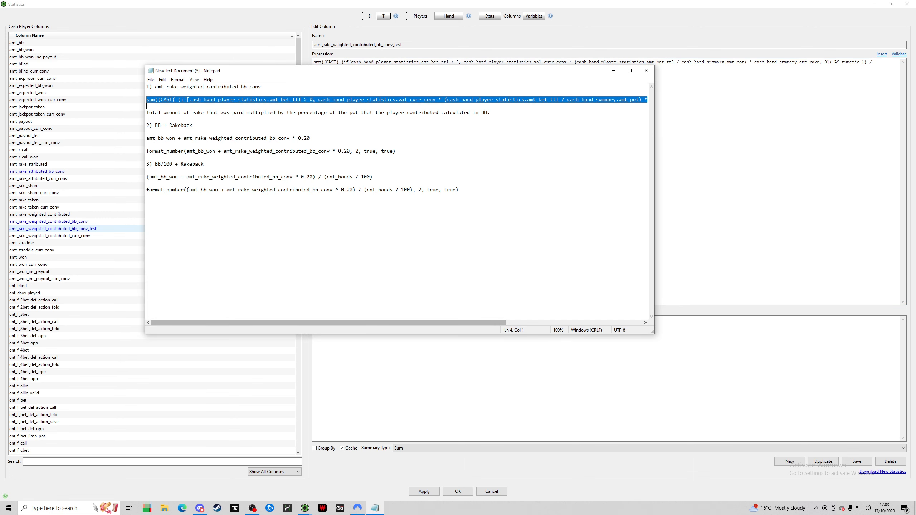
drag(148, 115, 492, 114)
key(ctrl+c)
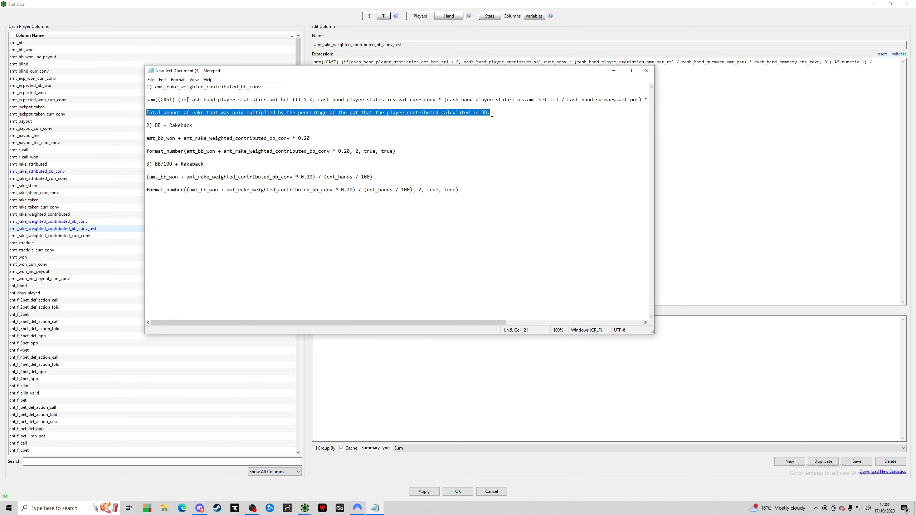
click(672, 148)
drag(404, 330, 313, 320)
key(ctrl+v)
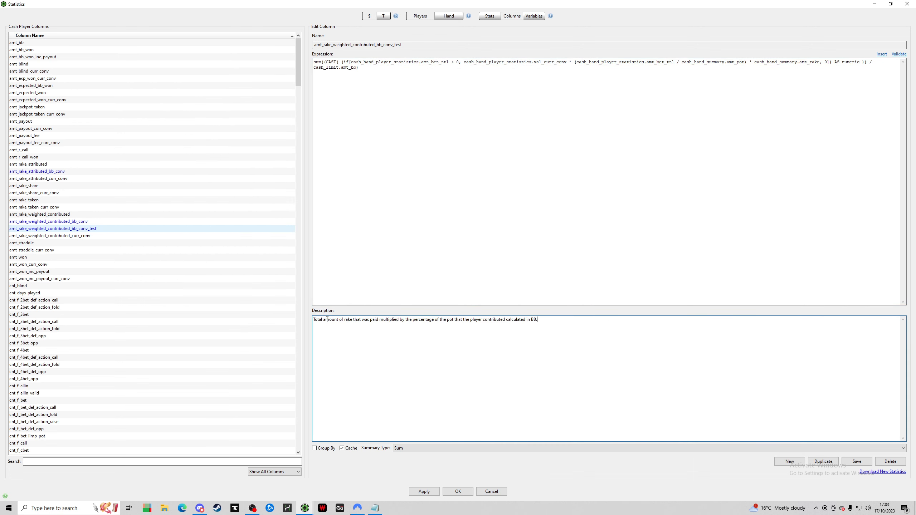
click(857, 462)
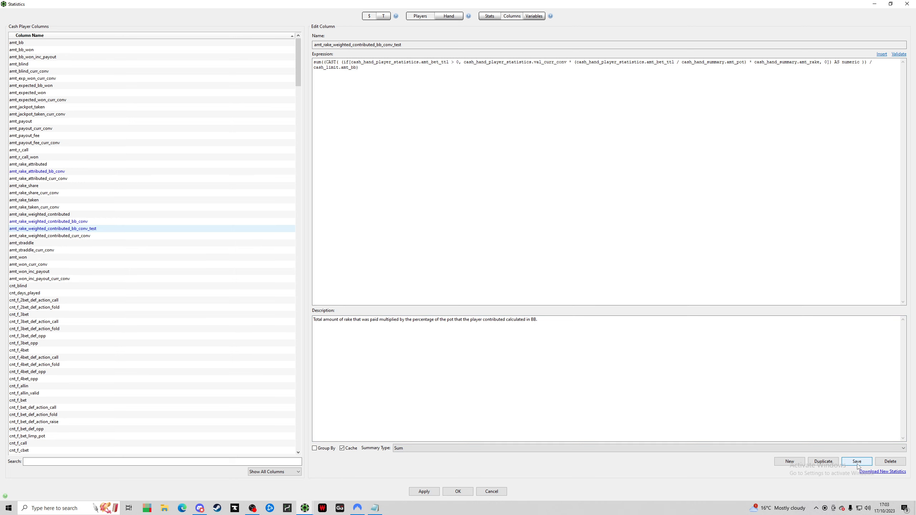
click(431, 492)
- Show the player stats, examine the details of All-In Equity Adjusted BB + Rakeback and check the winnings graph
click(490, 16)
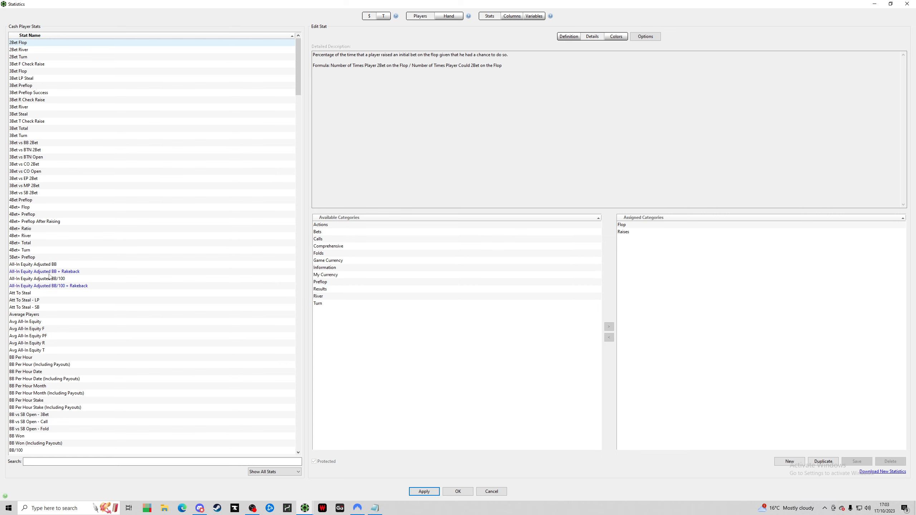
click(12, 273)
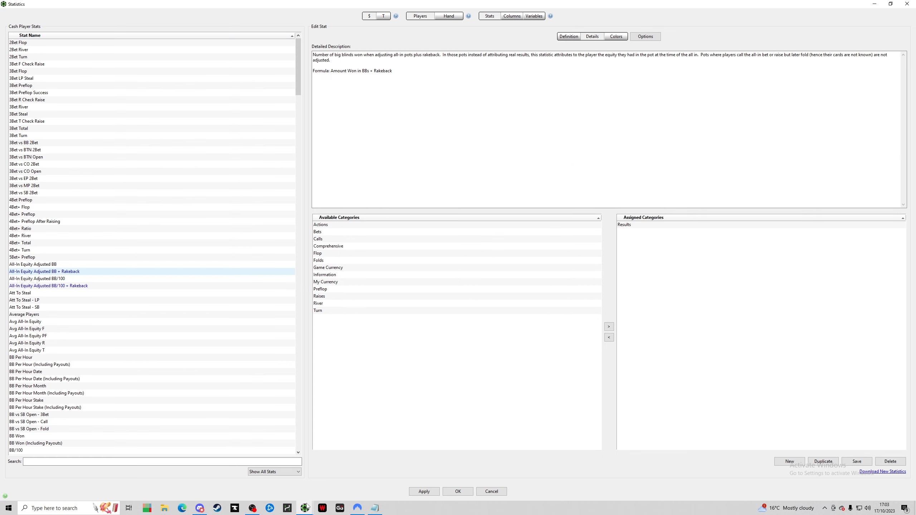
mouse_move(306, 507)
click(263, 472)
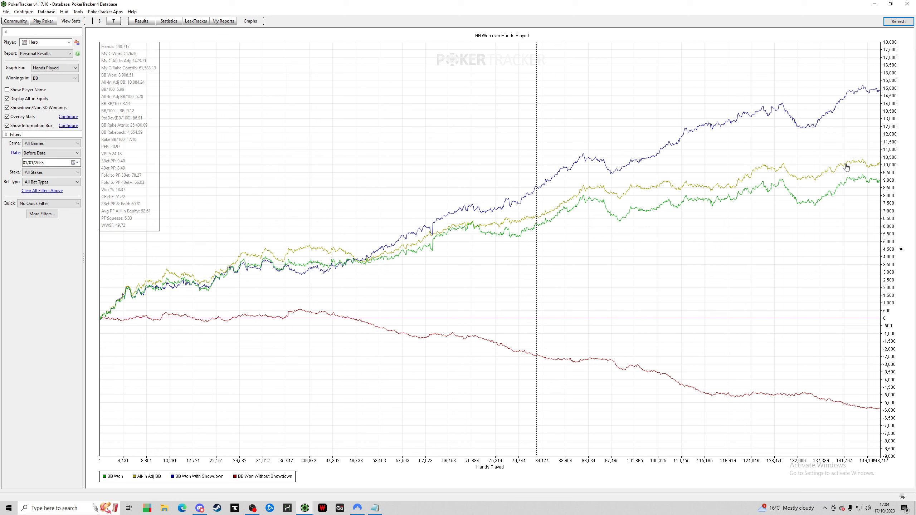
mouse_move(880, 169)
mouse_move(305, 507)
click(263, 469)
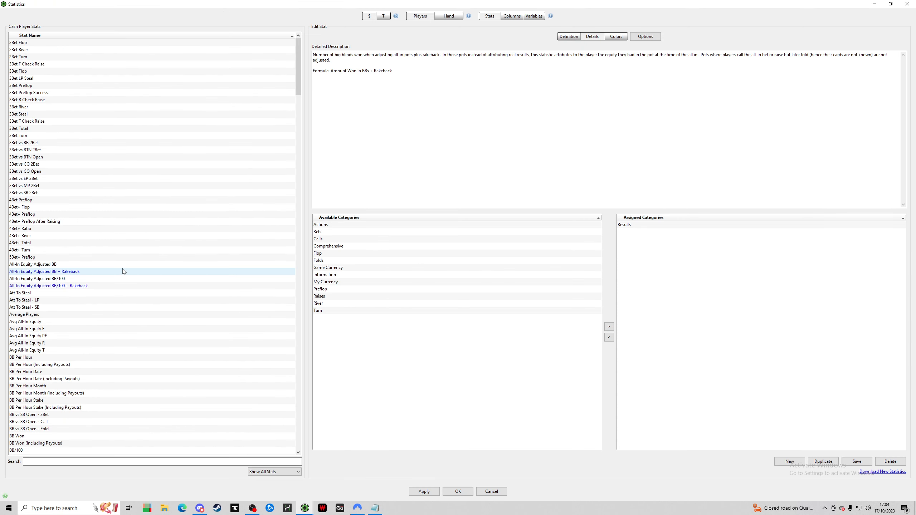
- Duplicate the All-In Equity Adjusted BB stat and name the copy "BB + Rakeback" in its definition
click(80, 265)
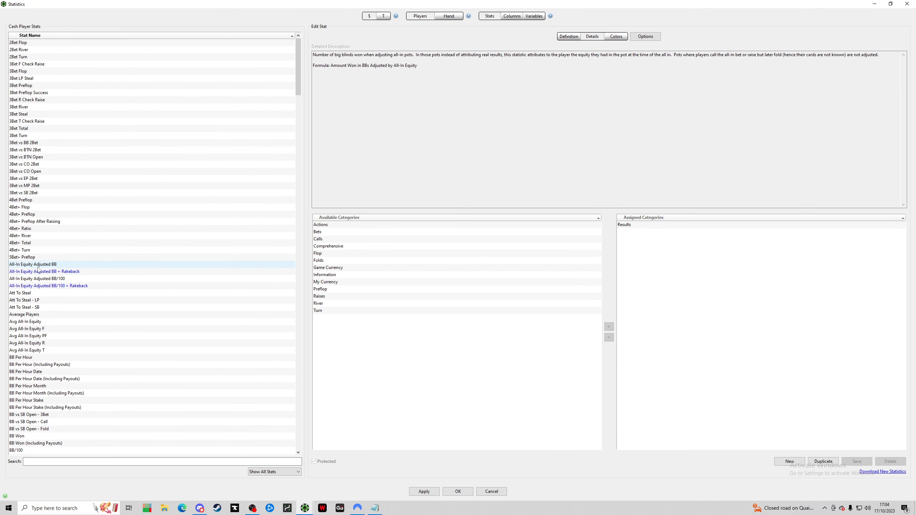
click(824, 462)
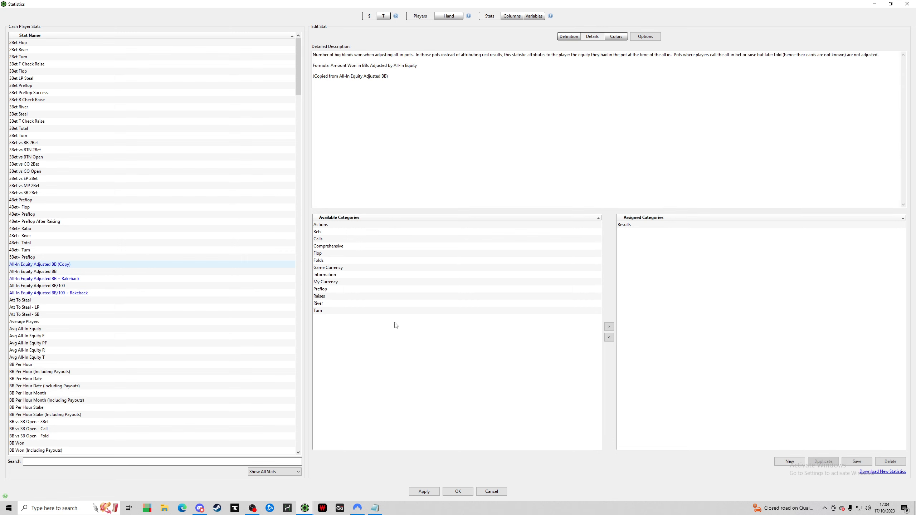
click(569, 37)
mouse_move(345, 49)
mouse_down()
mouse_move(315, 51)
mouse_move(334, 49)
mouse_up()
key(BackSpace)
key(BackSpace)
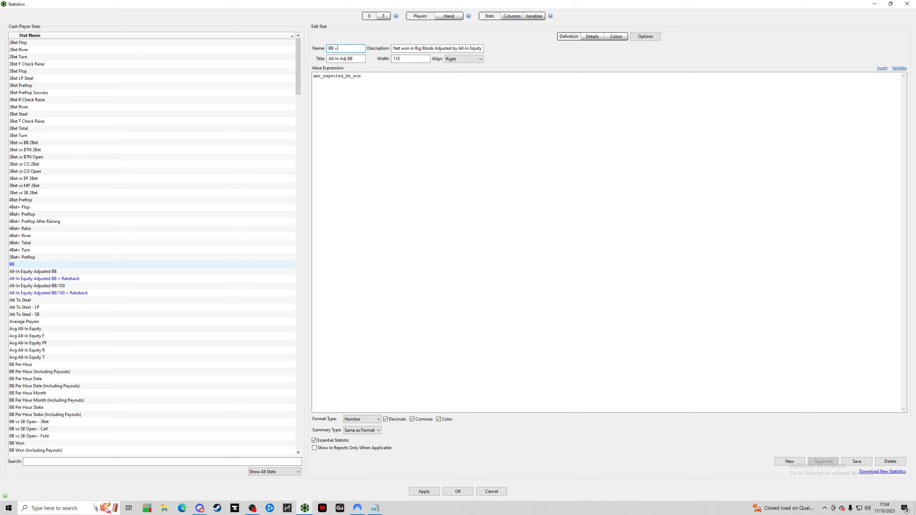
text(+ Rakeback)
- Set the new stat's description to "Net won in Big Blinds + Rakeback" and its title to "BB + RB"
drag(436, 47, 494, 48)
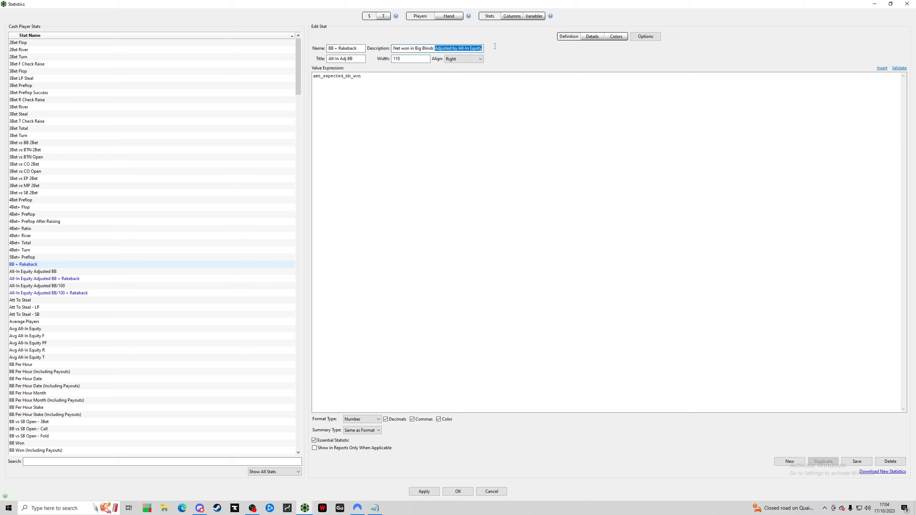
key(BackSpace)
text(+ Rackback)
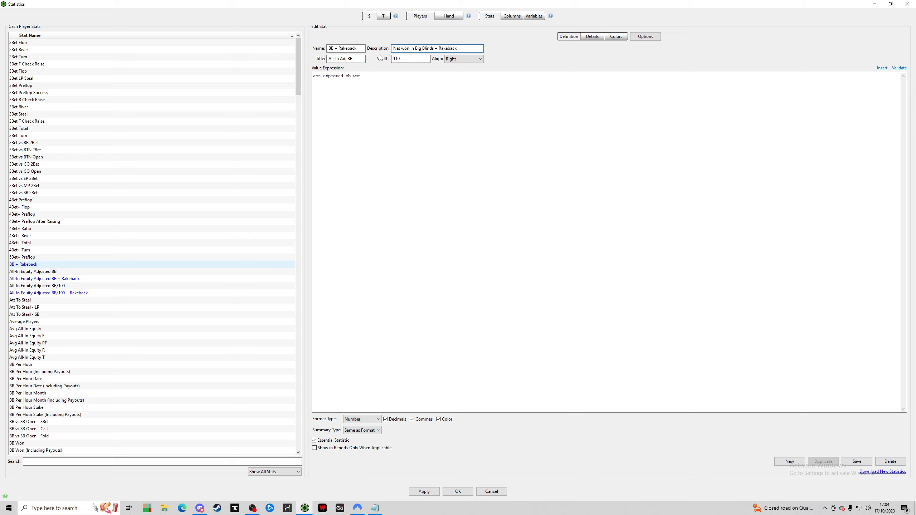
triple_click(349, 58)
text(BB + RB)
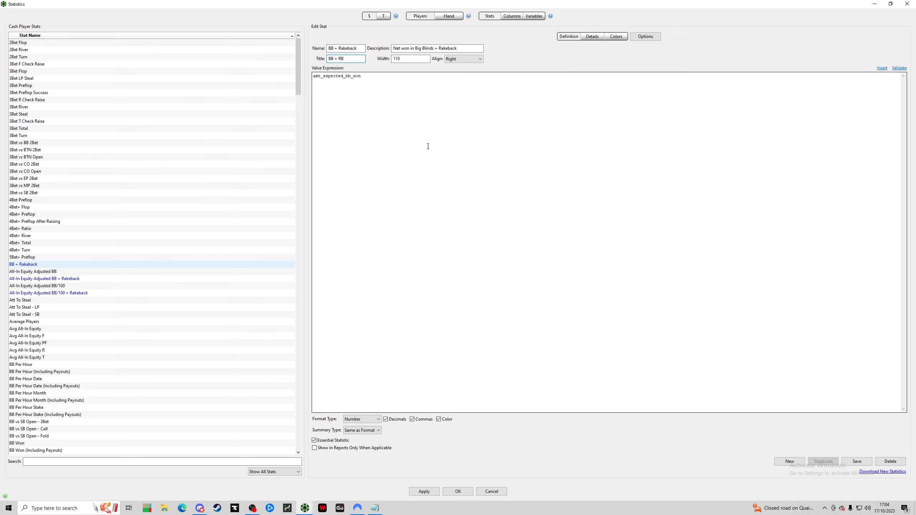
- Replace the BB + Rakeback value expression with "amt_bb_won + amt_rake_weighted_contributed_bb_conv * 0.20" from the Notepad notes
click(378, 509)
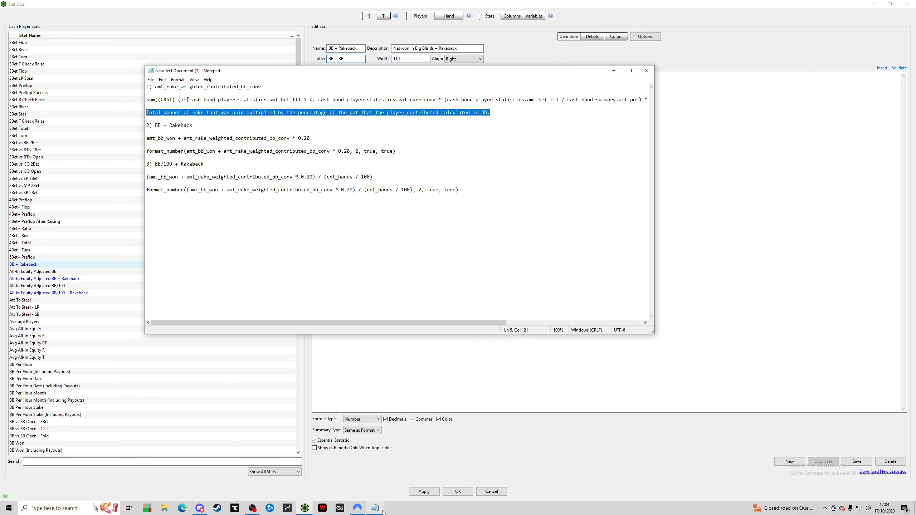
click(182, 140)
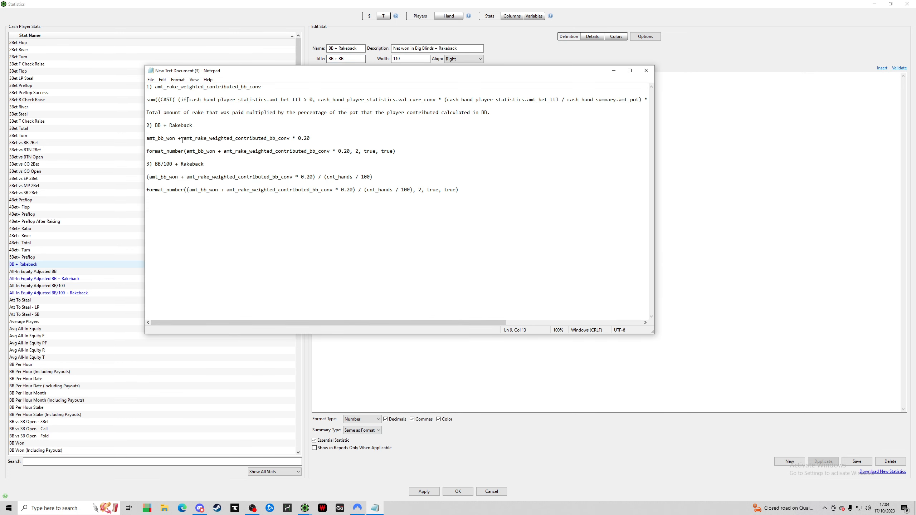
drag(323, 138, 143, 139)
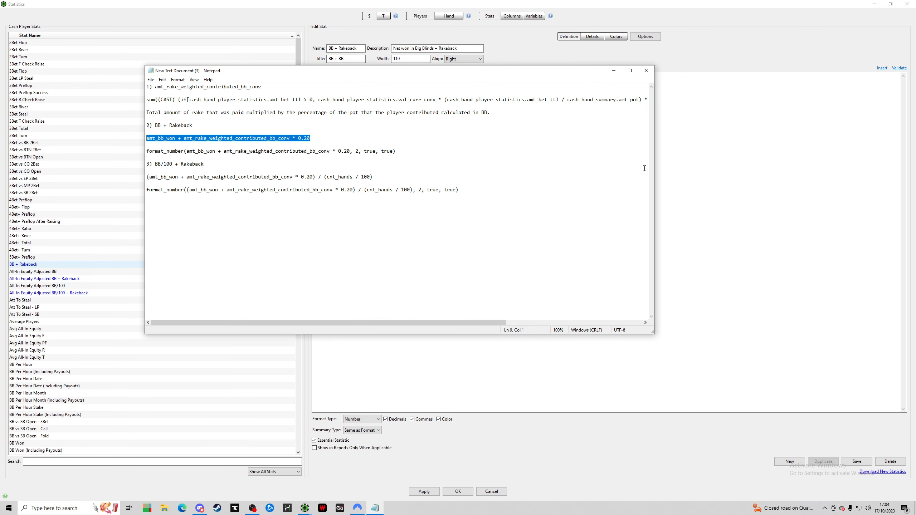
click(348, 82)
key(ctrl+a)
key(ctrl+v)
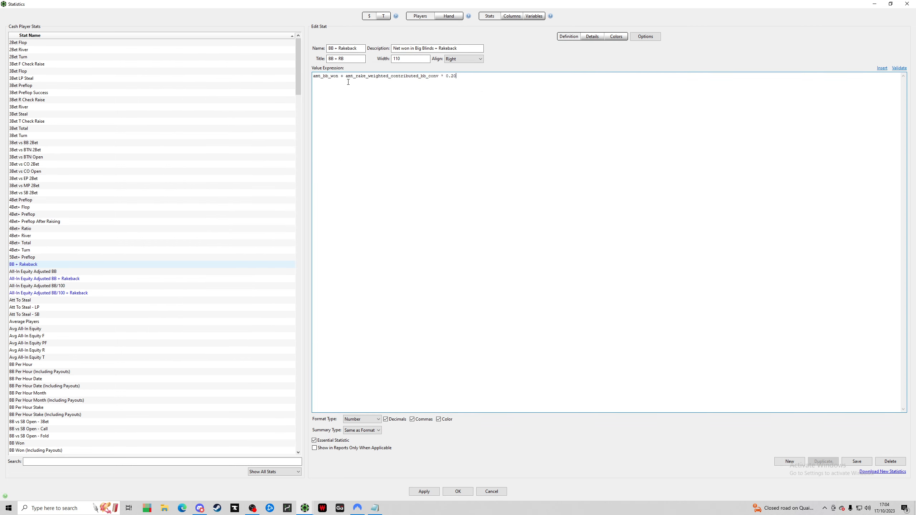
- Set the format type to Expression with "format_number(amt_bb_won + amt_rake_weighted_contributed_bb_conv * 0.20, 2, true, true)" from the Notepad notes and save the stat
click(375, 508)
drag(395, 151, 148, 151)
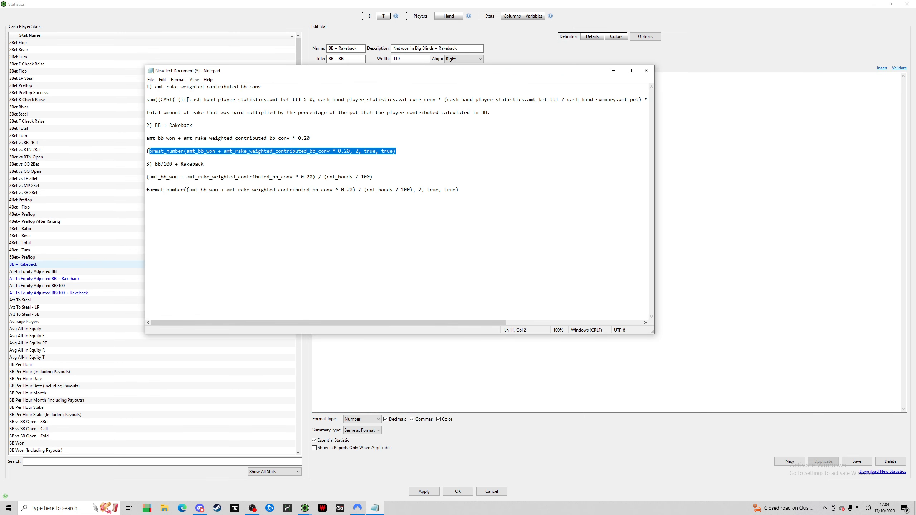
click(408, 380)
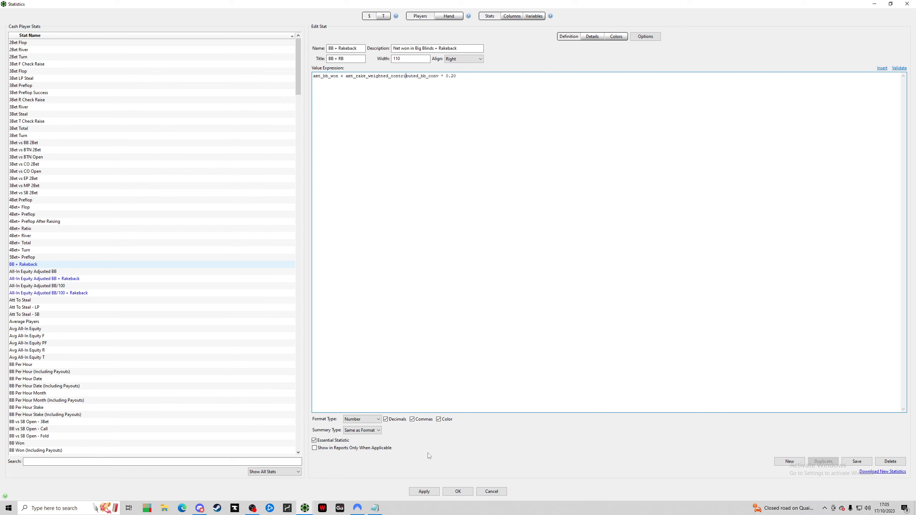
click(857, 461)
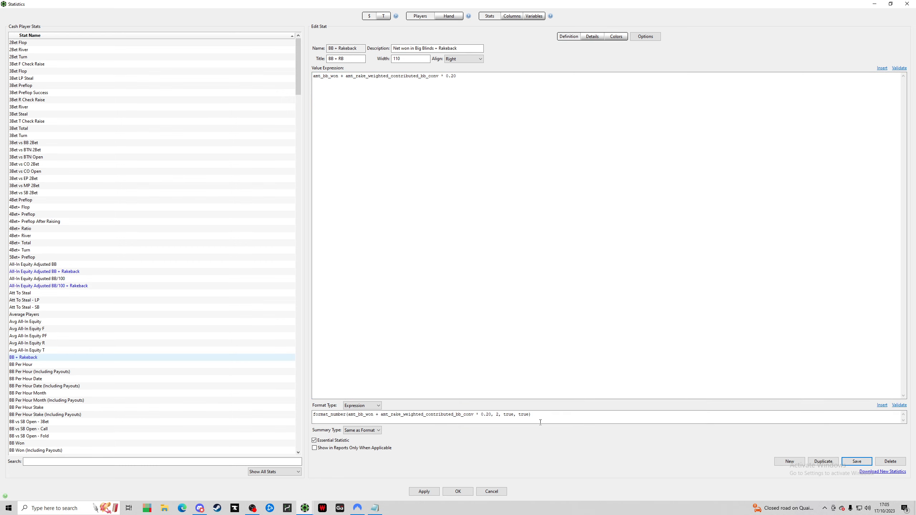
- Turn off the Essential Statistic option for BB + Rakeback and save the stat again
drag(540, 422, 307, 415)
click(314, 415)
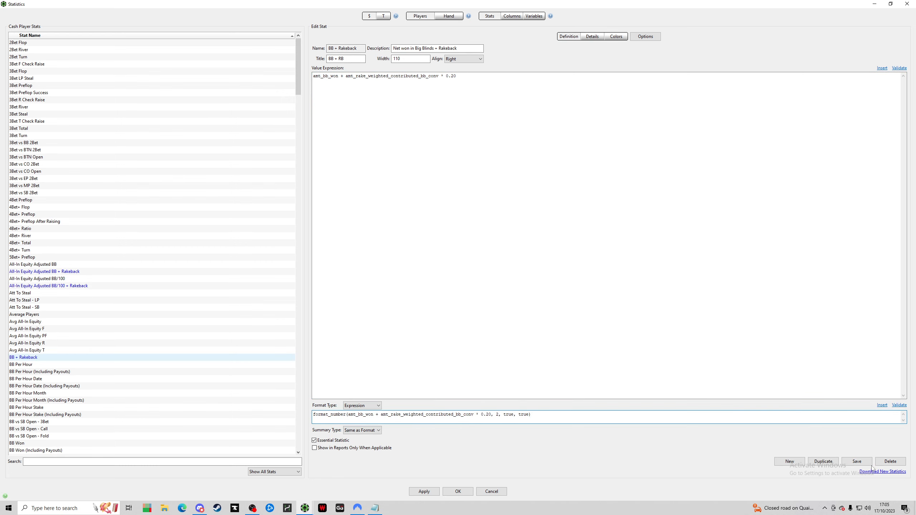
click(857, 465)
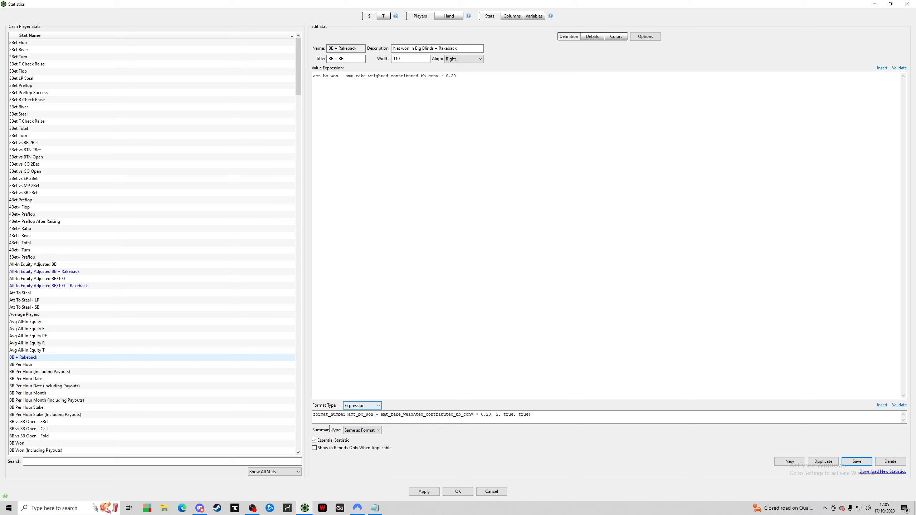
click(326, 441)
click(864, 465)
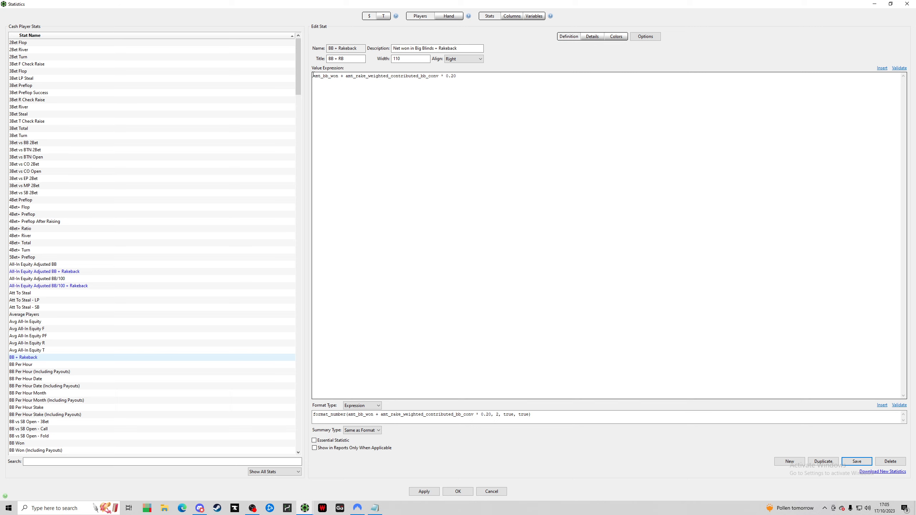
drag(313, 76, 461, 75)
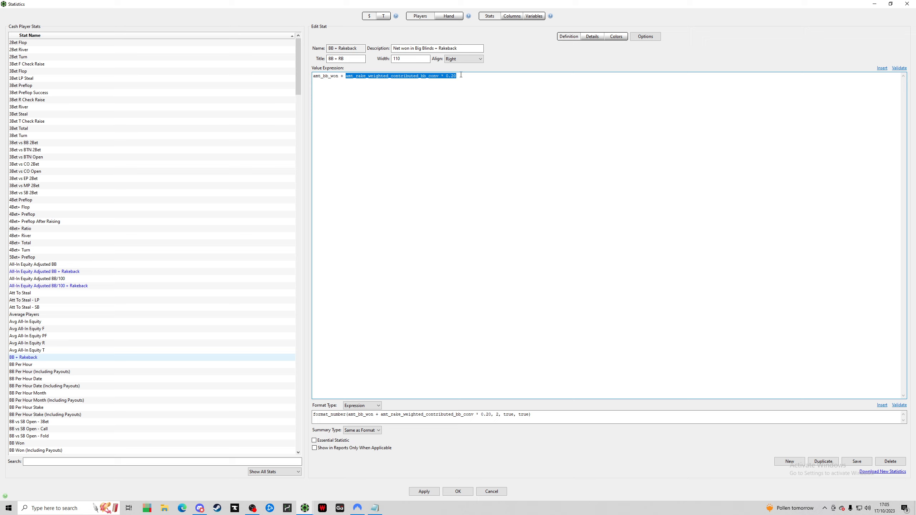
click(467, 77)
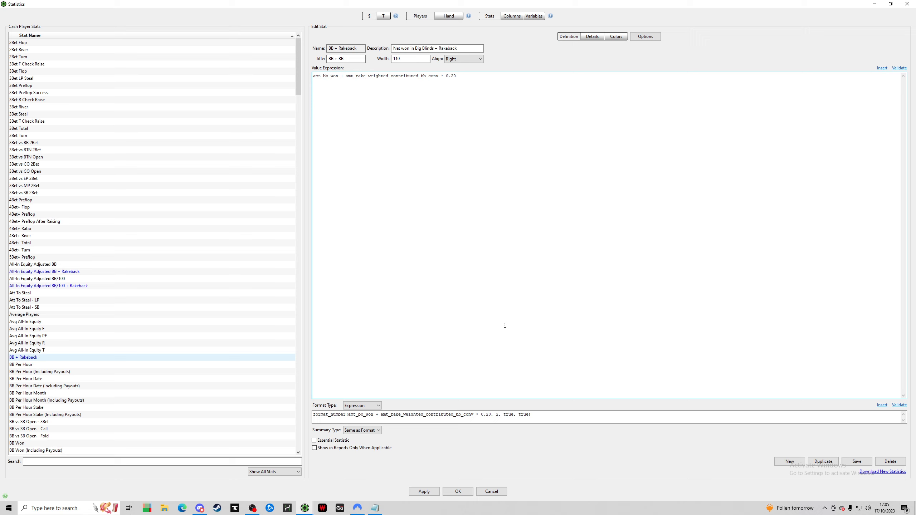
drag(467, 78, 446, 79)
click(467, 77)
text(57)
drag(474, 77, 461, 77)
drag(477, 77, 460, 73)
click(478, 76)
click(492, 414)
drag(480, 76, 457, 76)
key(BackSpace)
- Save the BB + Rakeback stat and apply the changes
click(855, 462)
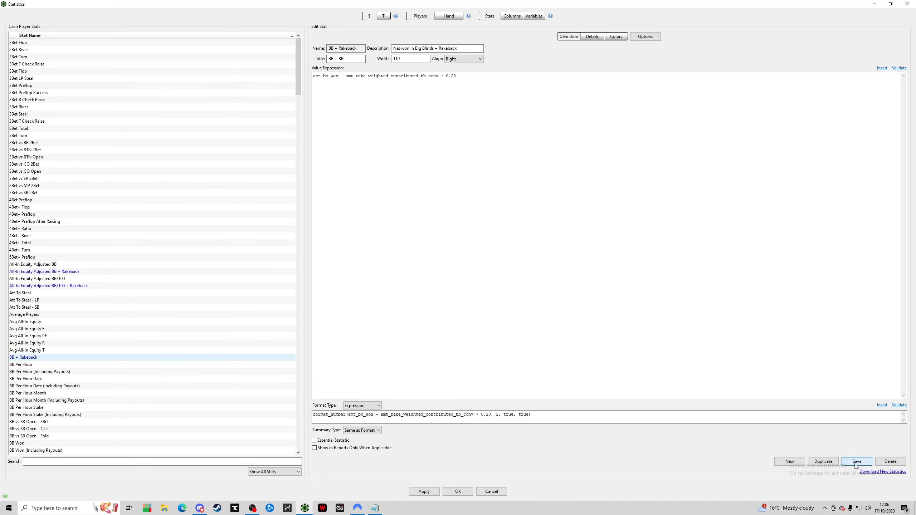
click(424, 492)
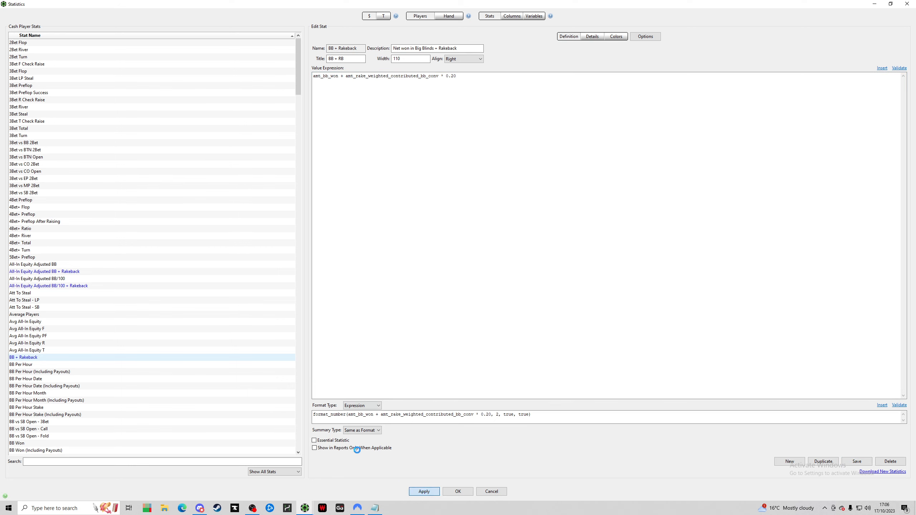
- Duplicate the All-In Equity Adjusted BB/100 stat and name the copy "BB/100 + Rakeback"
click(68, 280)
click(820, 461)
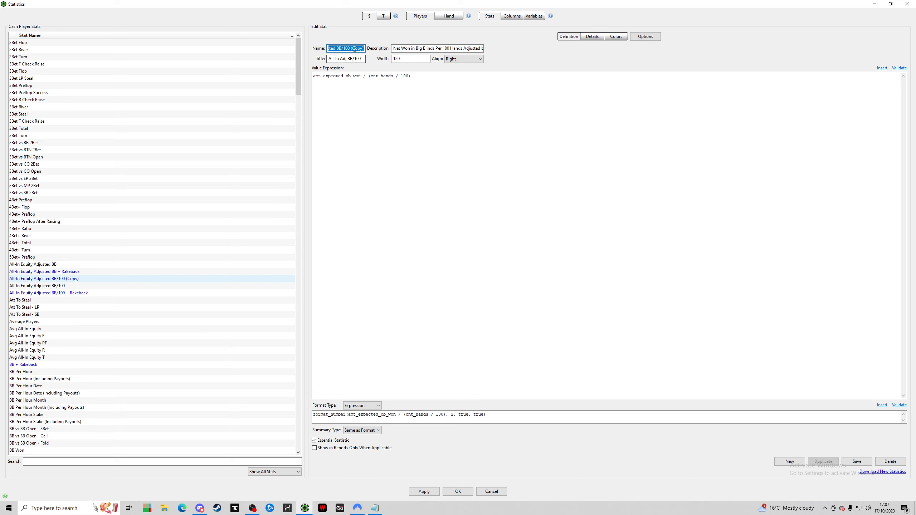
text(BB/)
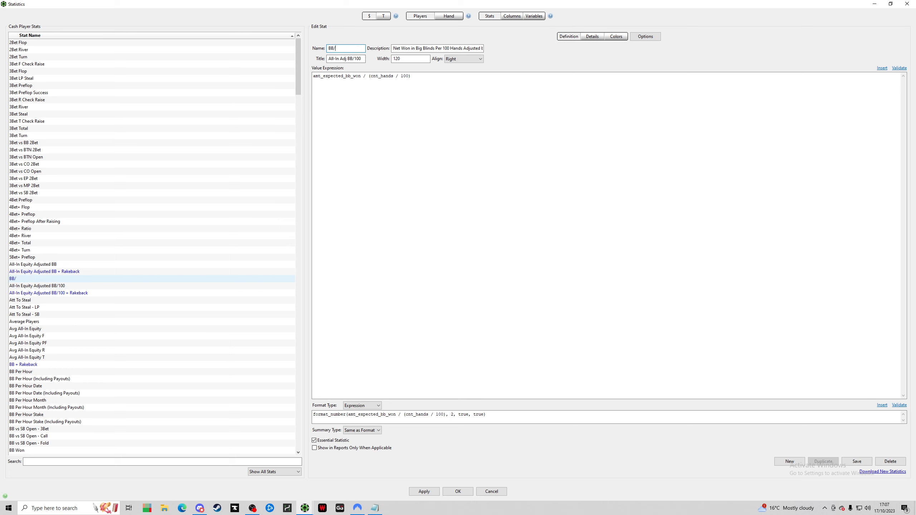
text(100 + Rakeback)
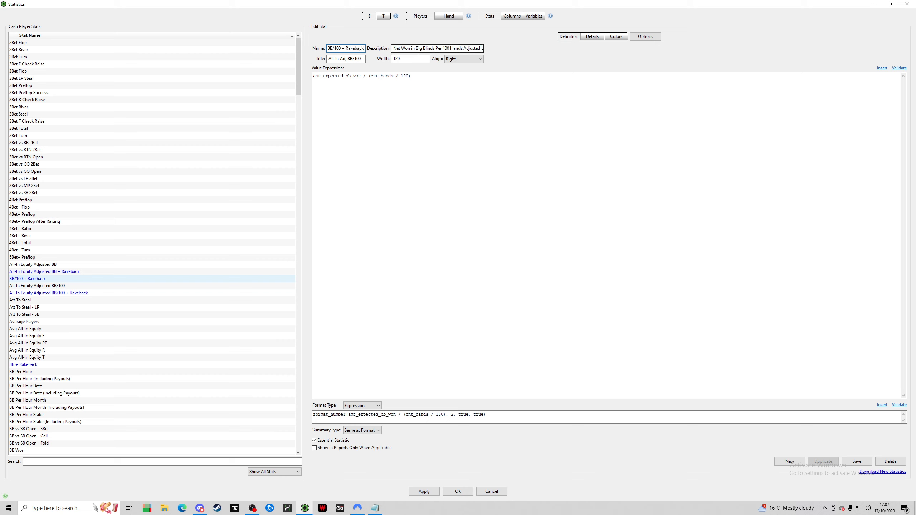
- Set the copy's description to "Net Won in Big Blinds Per 100 Hands + Rakeback" and its title to "BB/100 + RB"
drag(463, 49, 519, 51)
key(BackSpace)
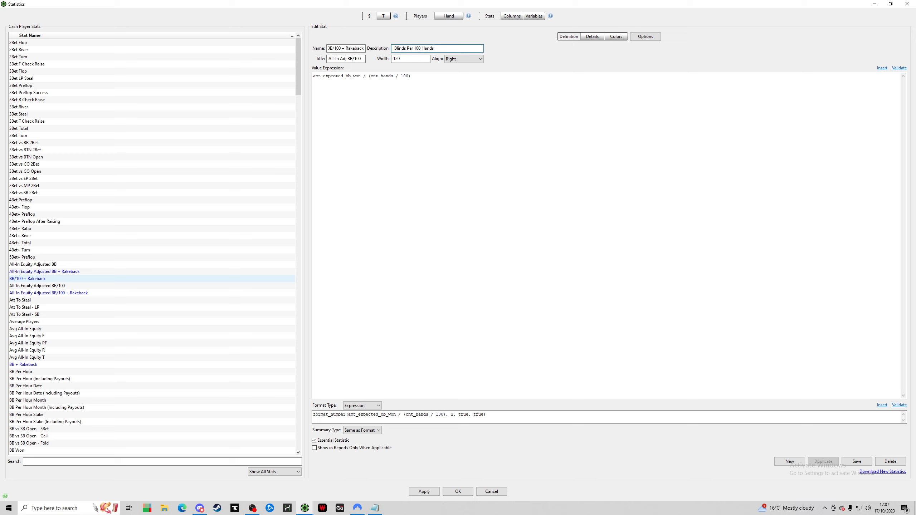
text(+ Rakeback)
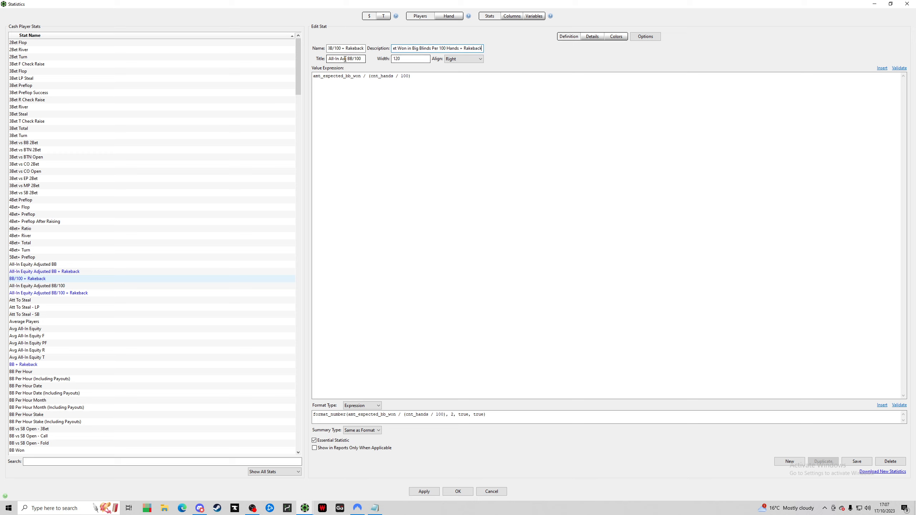
drag(349, 58, 327, 58)
key(BackSpace)
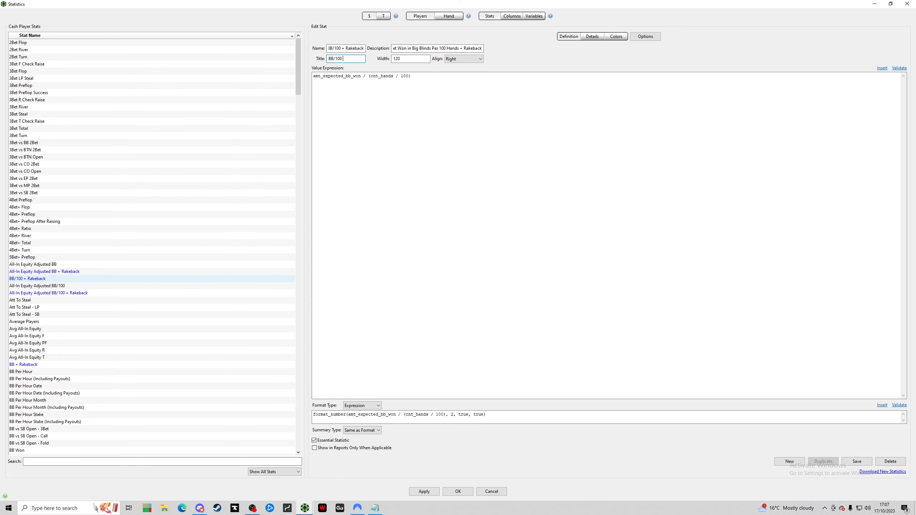
text(+ RB)
- Replace the value expression with "(amt_bb_won + amt_rake_weighted_contributed_bb_conv * 0.20) / (cnt_hands / 100)" from the Notepad notes
click(375, 509)
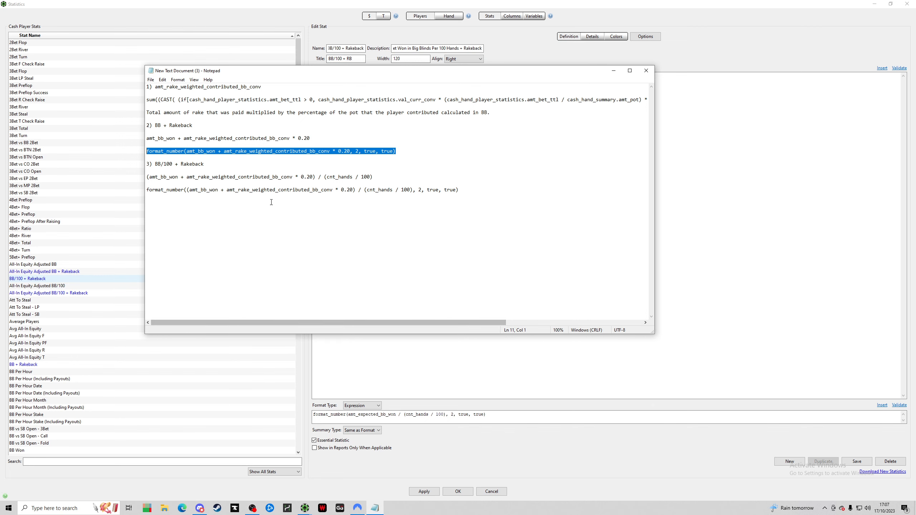
drag(380, 177, 148, 178)
key(ctrl+c)
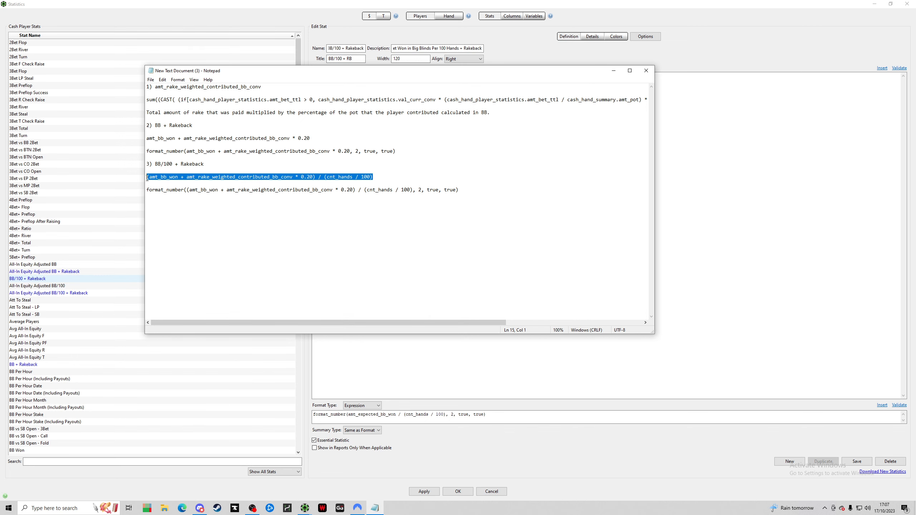
click(678, 146)
drag(411, 77, 306, 81)
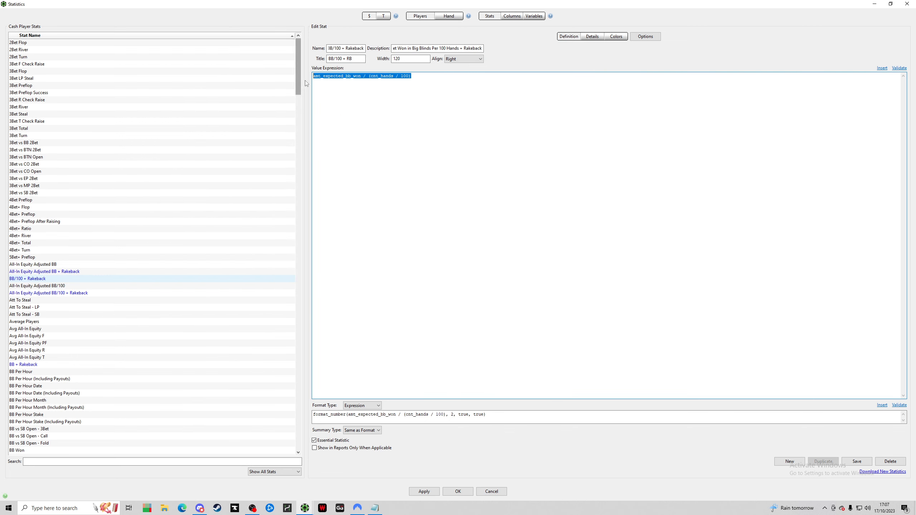
key(ctrl+v)
- Replace the format expression with "format_number((amt_bb_won + amt_rake_weighted_contributed_bb_conv * 0.20) / (cnt_hands / 100), 2, true, true)" from the Notepad notes
click(375, 508)
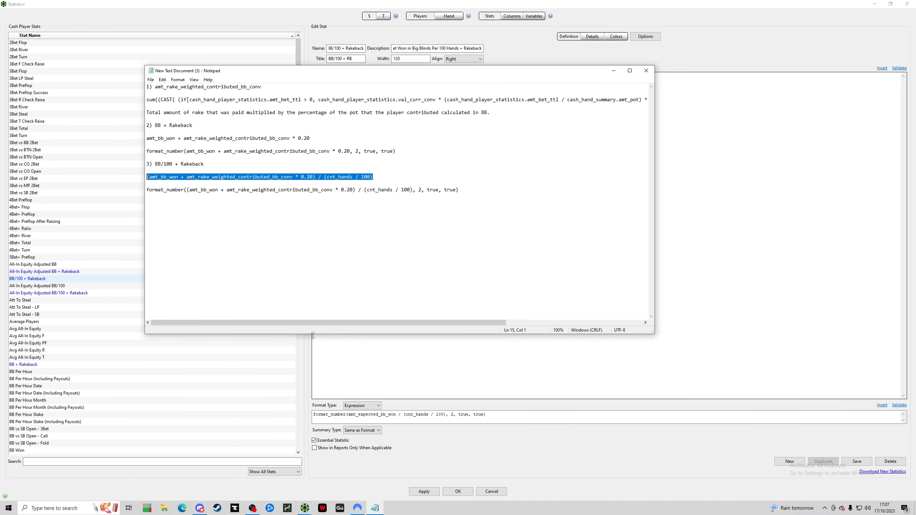
drag(460, 190, 147, 187)
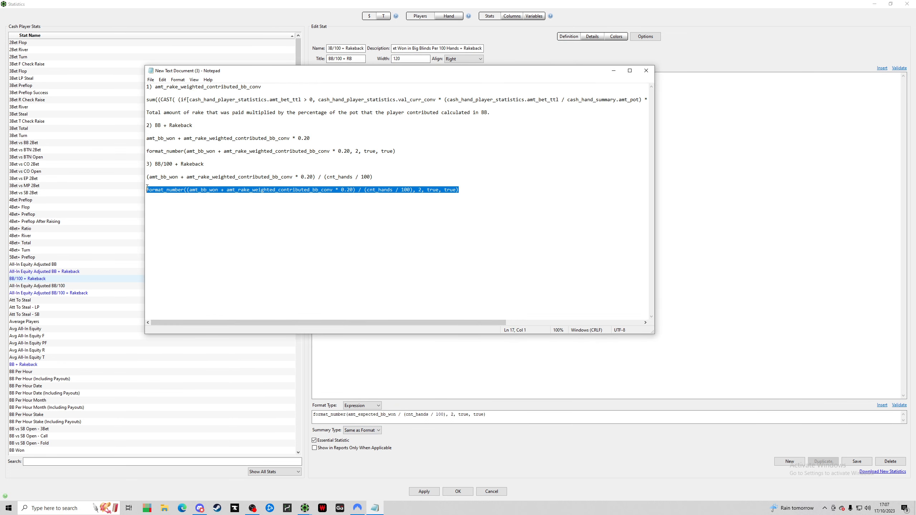
key(ctrl+c)
drag(487, 415, 313, 413)
key(ctrl+v)
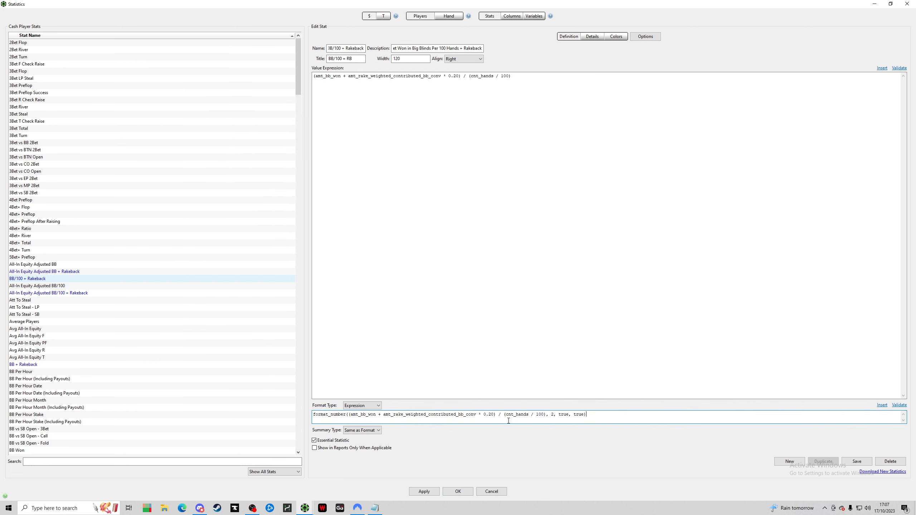
drag(499, 415, 549, 415)
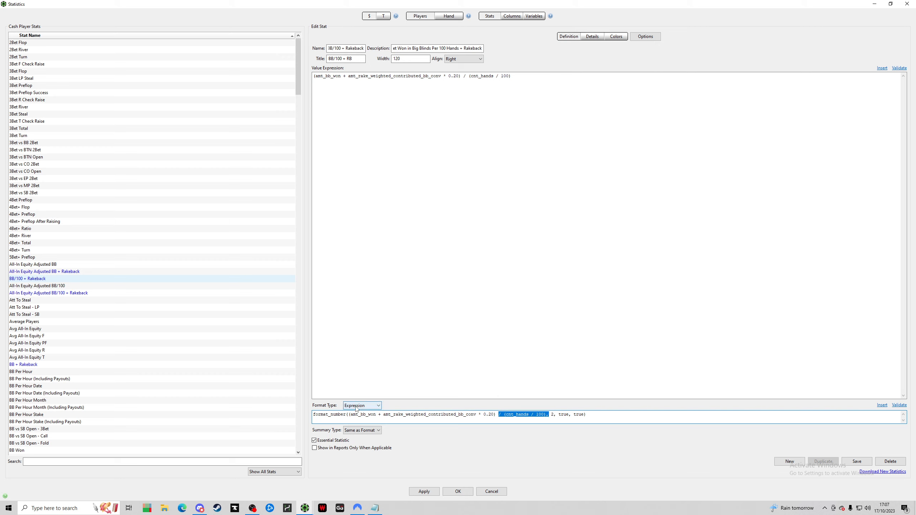
- Turn off the Essential Statistic option for BB/100 + Rakeback, and save and apply the stat
click(321, 441)
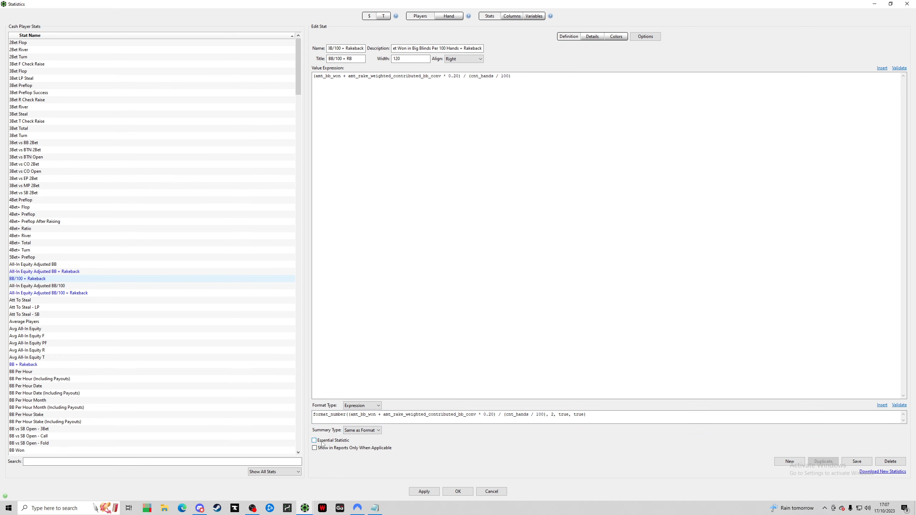
click(853, 464)
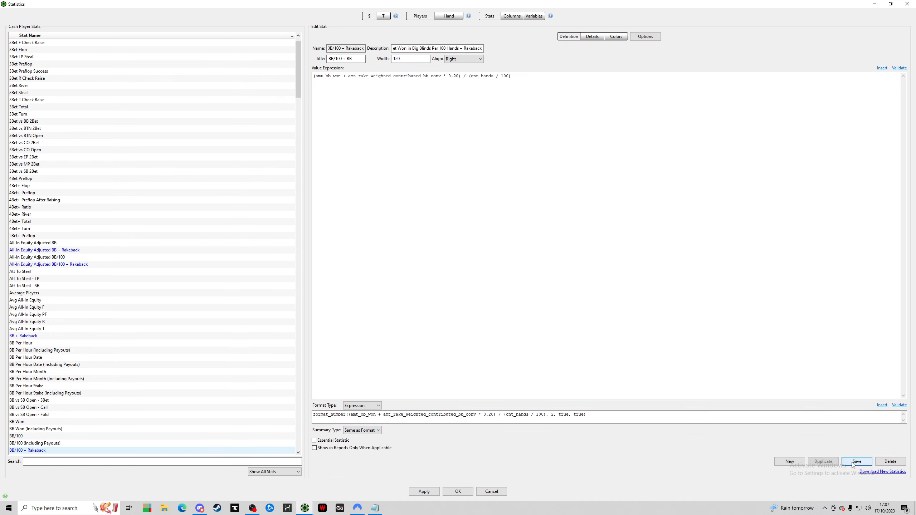
click(424, 491)
- Review the BB + Rakeback and BB/100 + Rakeback definitions, and close the Statistics window and the Notepad notes
click(41, 338)
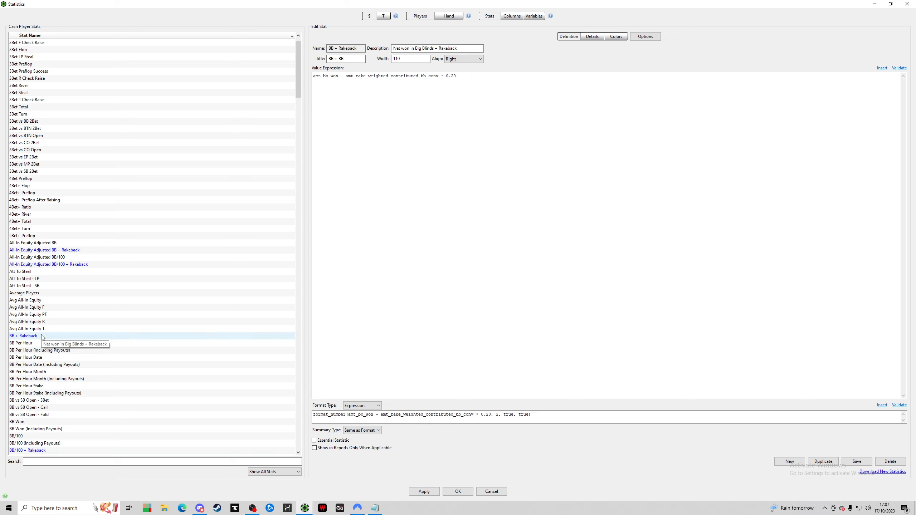
click(37, 451)
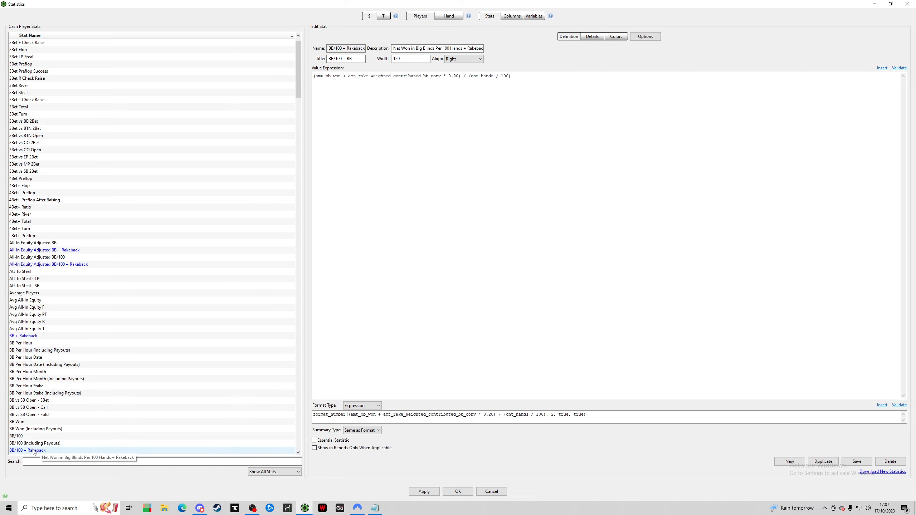
click(457, 491)
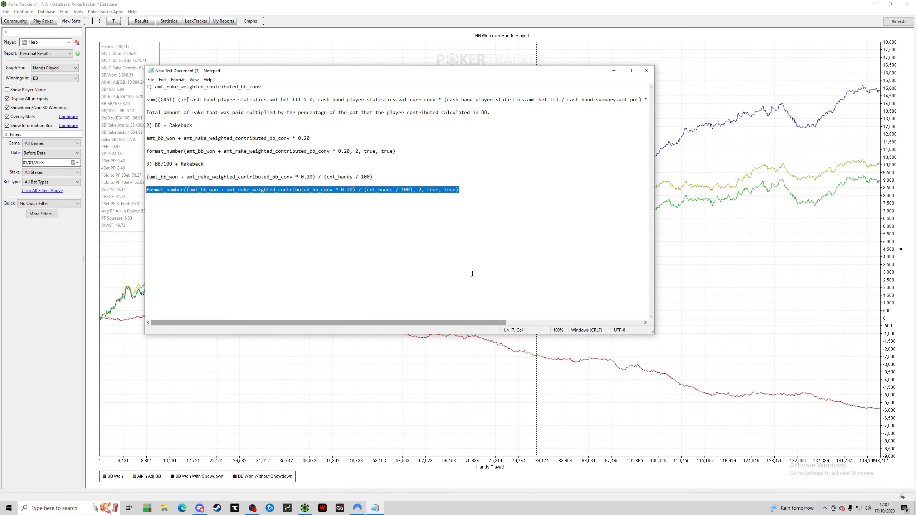
click(646, 71)
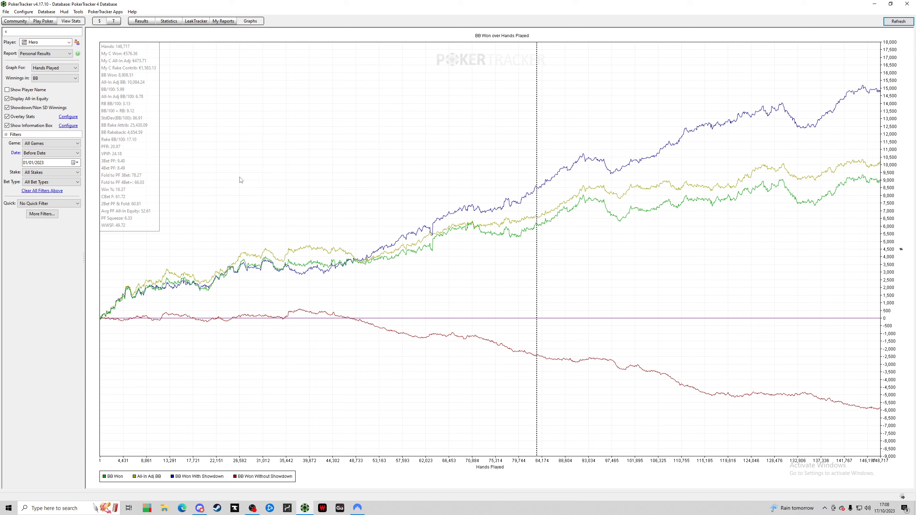
- Remove the existing BB + Rakeback entry from the graph's overlay stats configuration
click(68, 116)
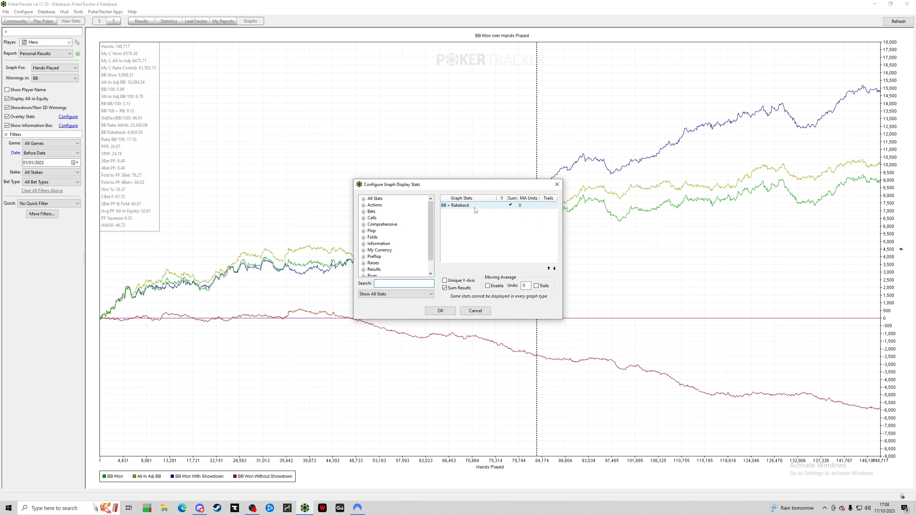
double_click(474, 209)
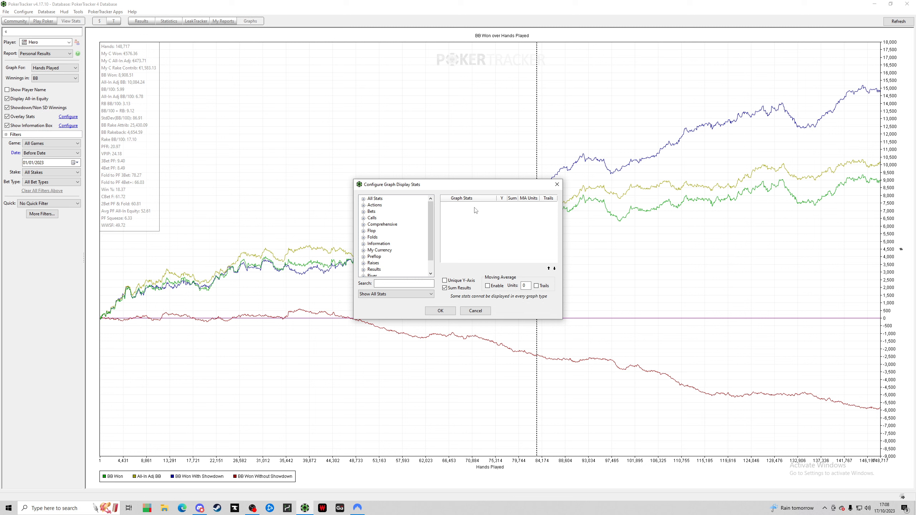
drag(474, 185, 424, 174)
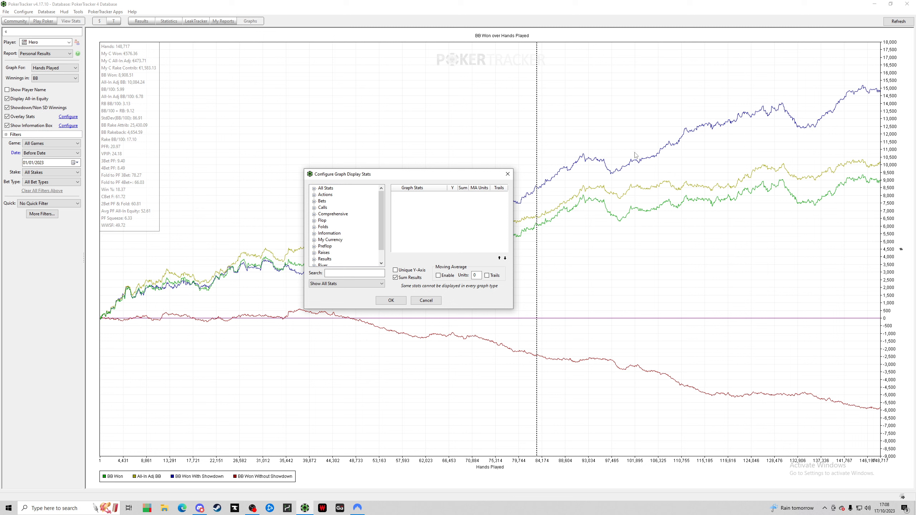
- Search the available stats for "BB", add BB + Rakeback as a graph overlay stat, and confirm the configuration
click(340, 272)
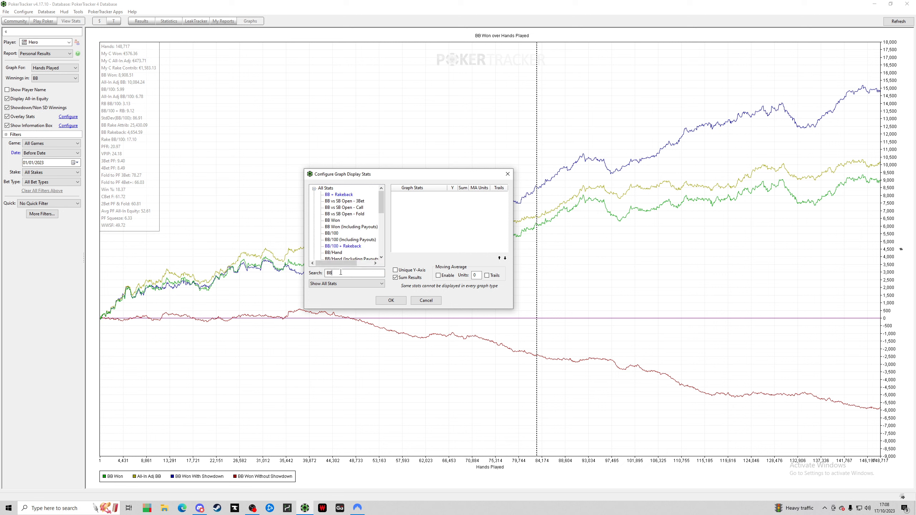
click(343, 196)
double_click(344, 196)
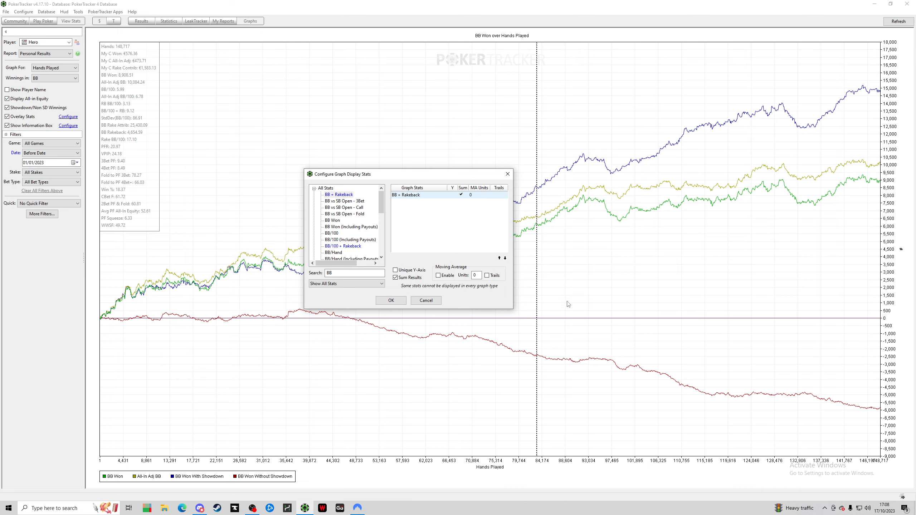
click(395, 301)
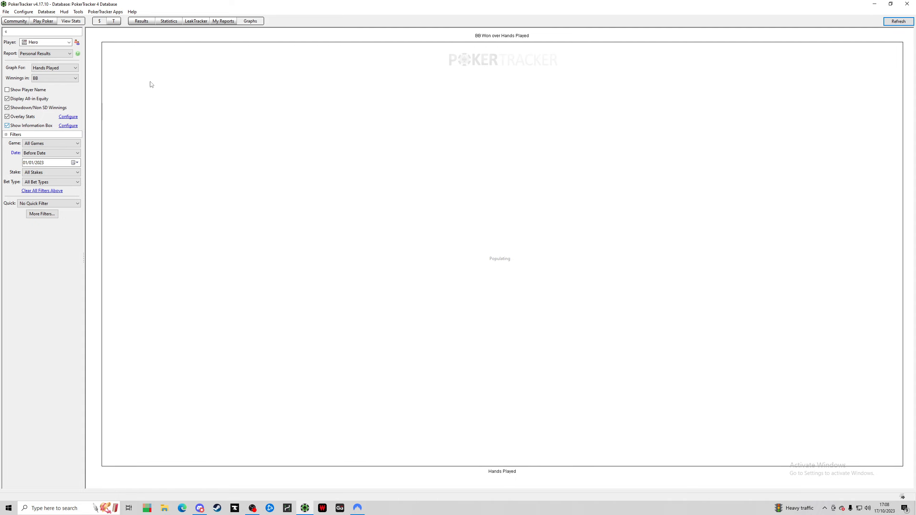
- In the graph's information box configuration, search for "bb/100" and add the BB/100 + Rakeback stat
click(66, 126)
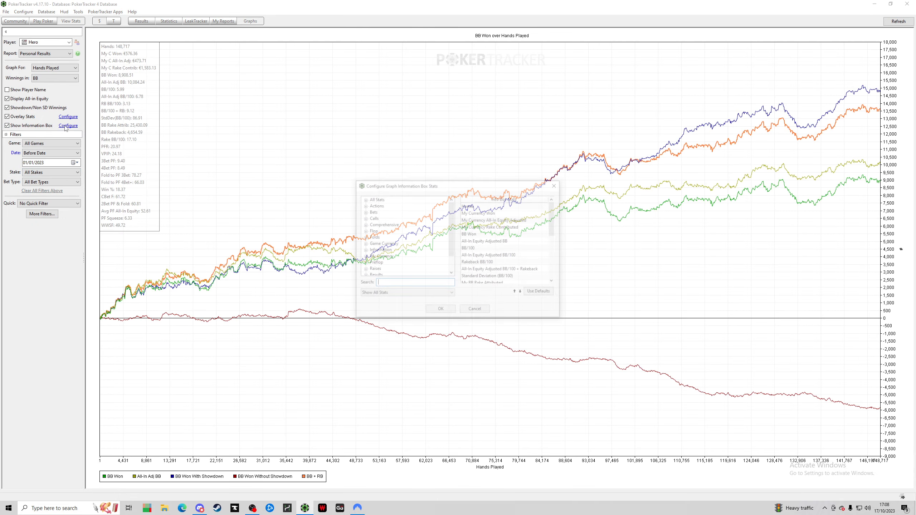
text(bb/)
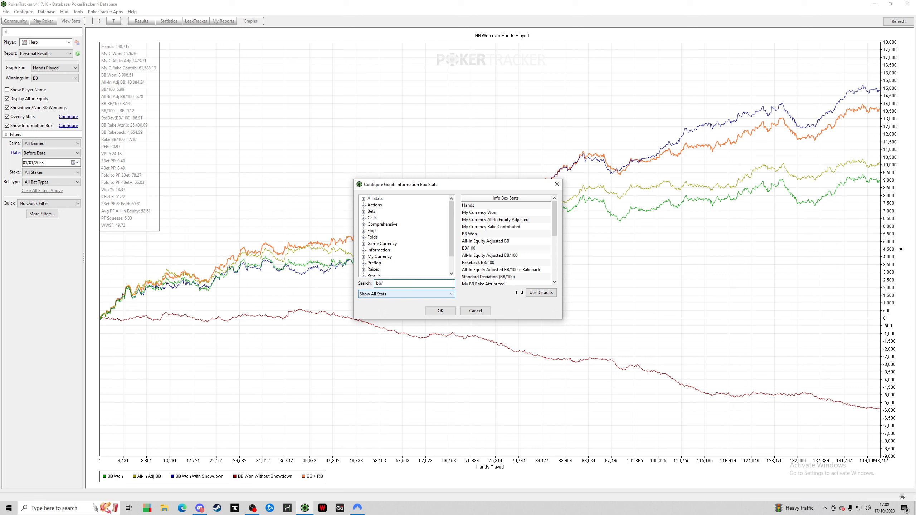
text(100)
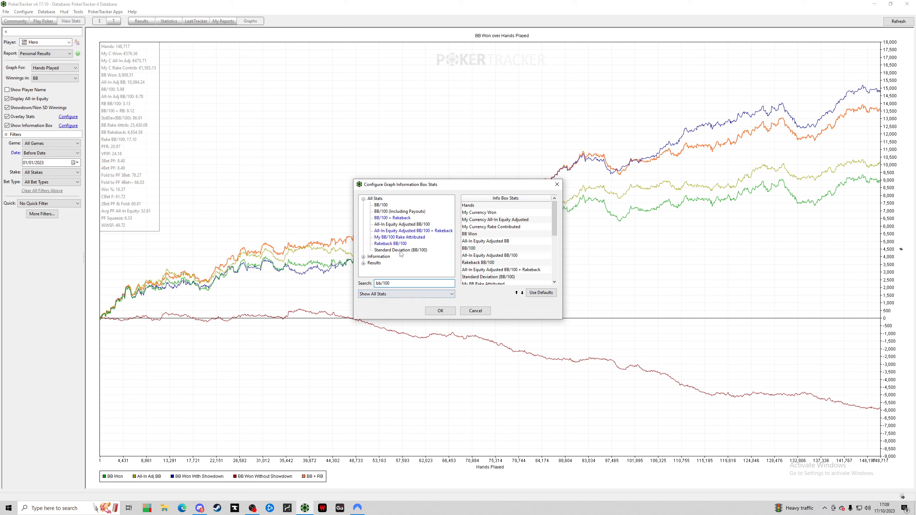
double_click(392, 219)
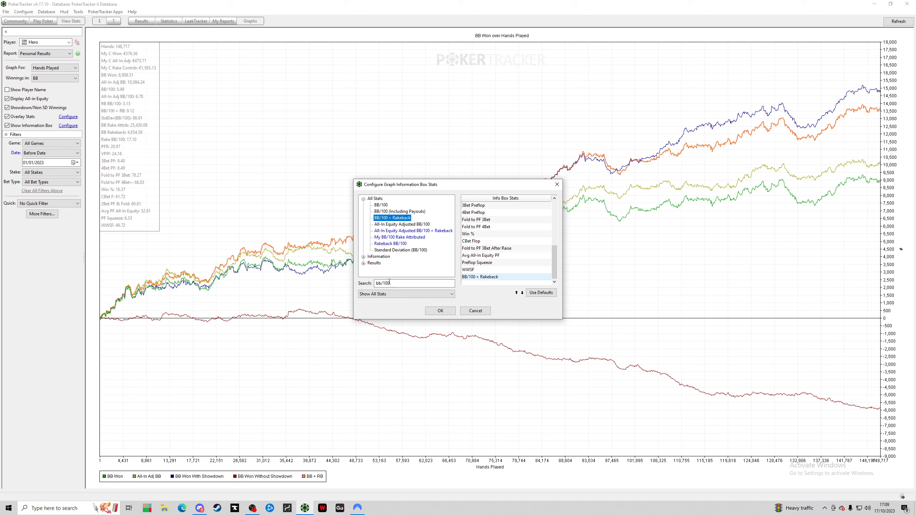
- Move BB/100 + Rakeback several places up the information box stats and back to the end, and confirm the configuration
click(515, 294)
click(516, 294)
double_click(515, 293)
click(516, 293)
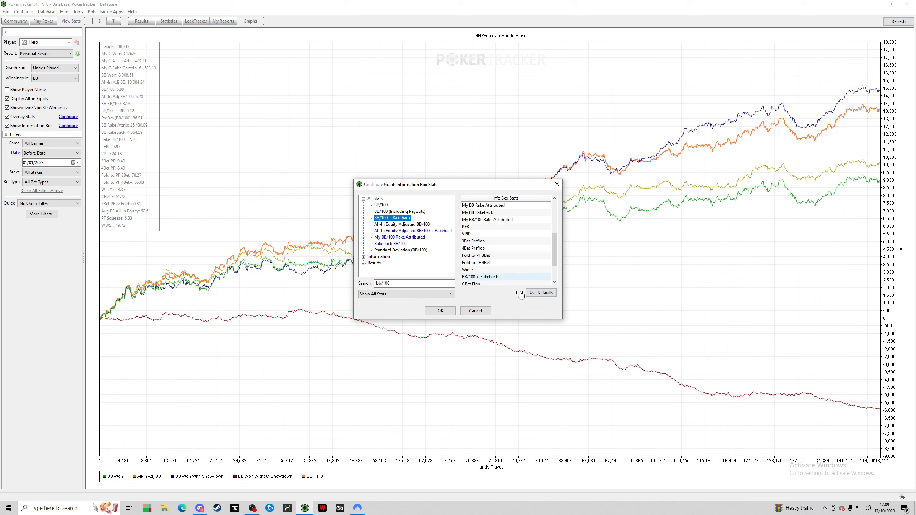
click(522, 293)
click(522, 293)
double_click(522, 293)
click(523, 293)
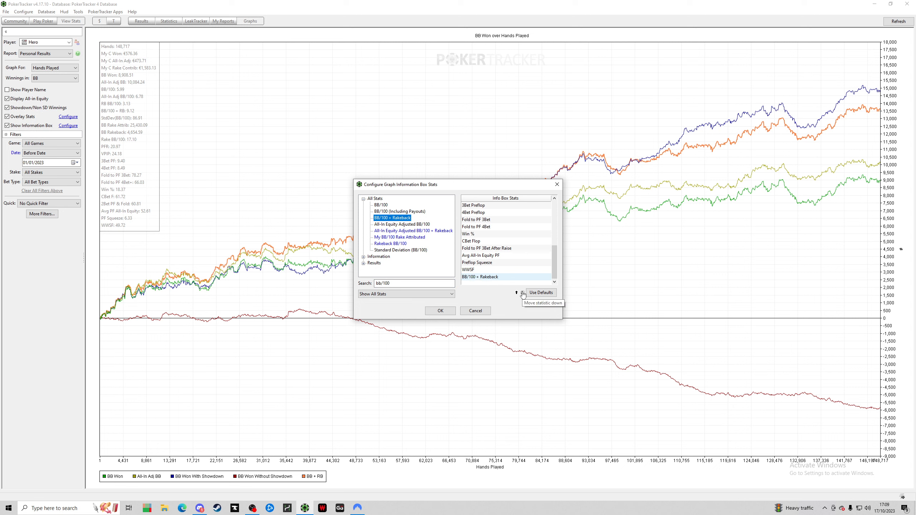
click(441, 310)
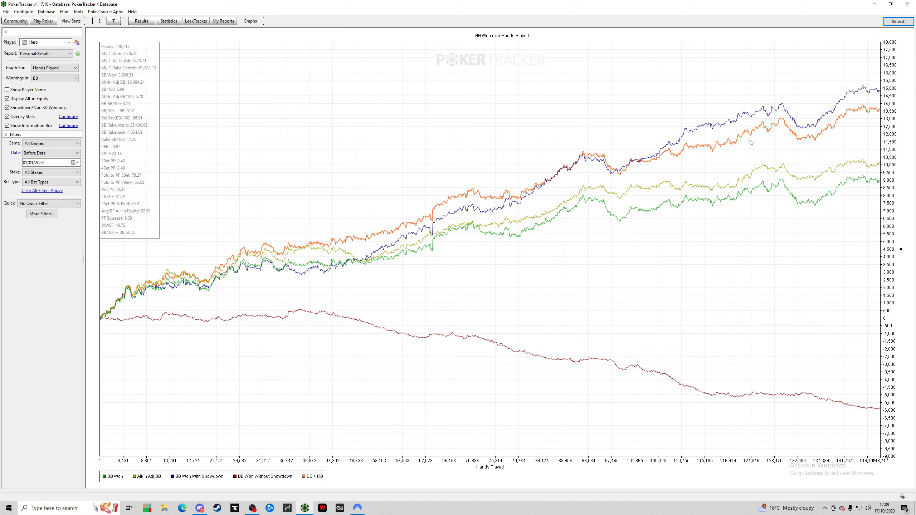
- Examine the graph's line colour and thickness settings, including the colour choices for the BB + RB line
mouse_move(721, 148)
right_click(441, 148)
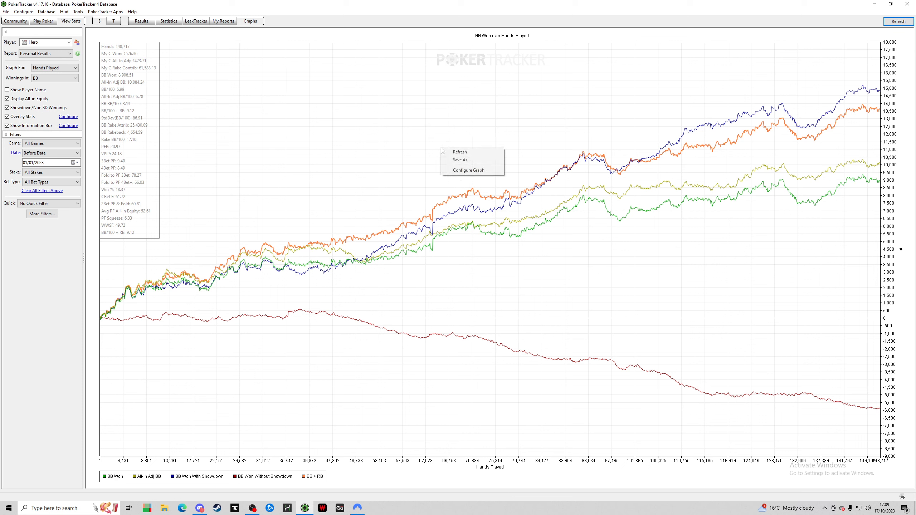
click(465, 170)
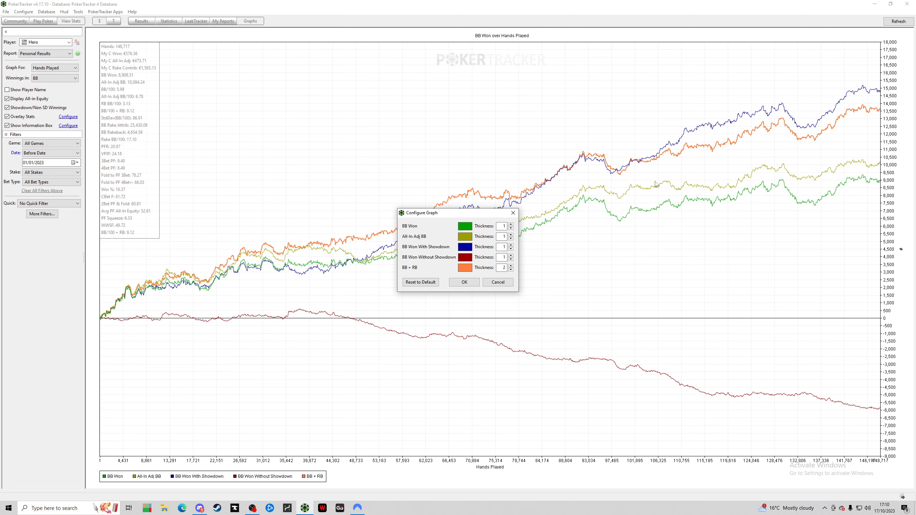
click(465, 267)
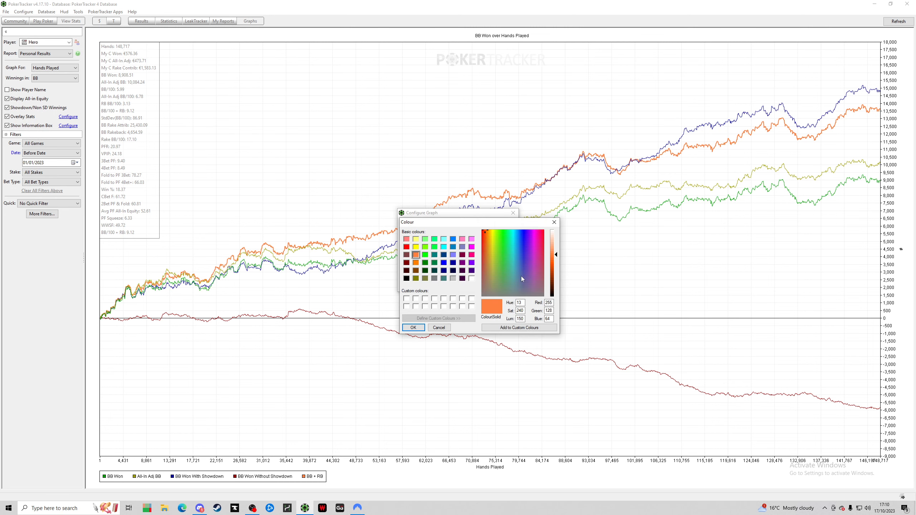
click(555, 223)
click(467, 283)
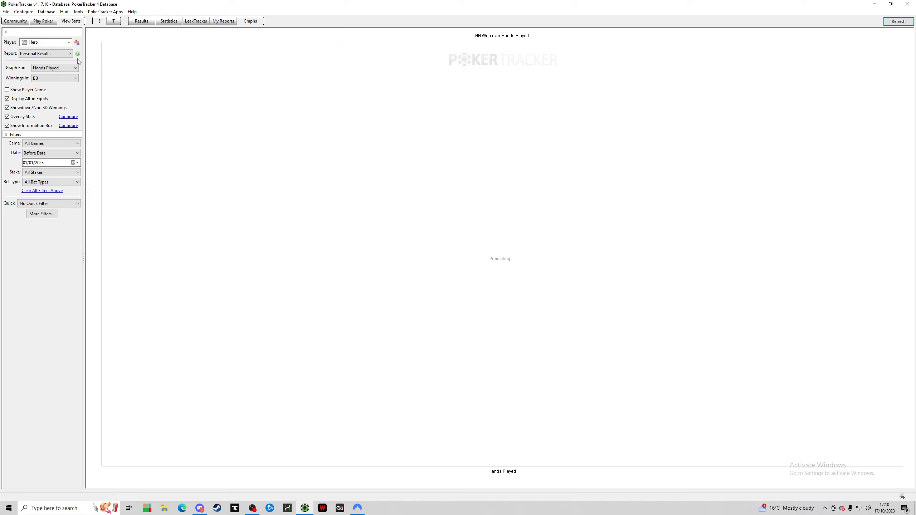
- Open the BB + Rakeback definition in the statistics configuration and set the rakeback multiplier in its value expression to 0.40
click(23, 13)
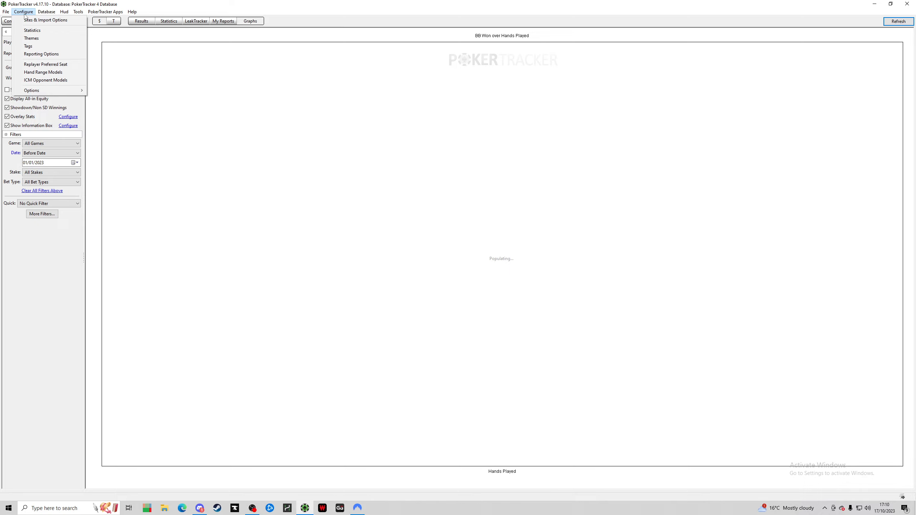
click(36, 31)
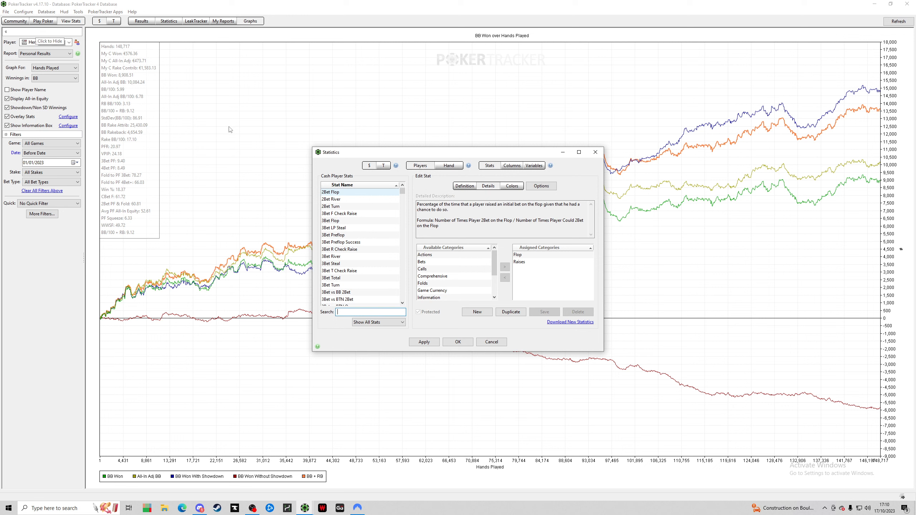
scroll(372, 255, down, 15)
scroll(373, 251, down, 3)
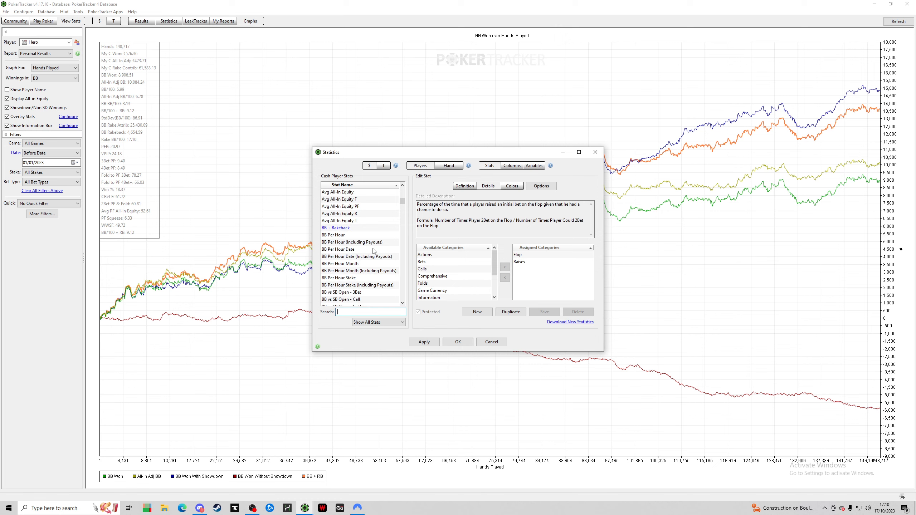
click(345, 228)
click(582, 154)
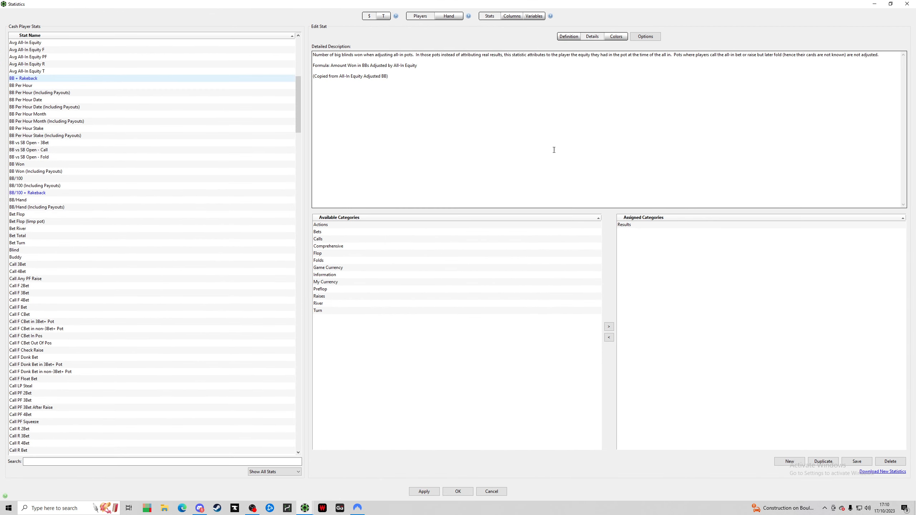
click(564, 39)
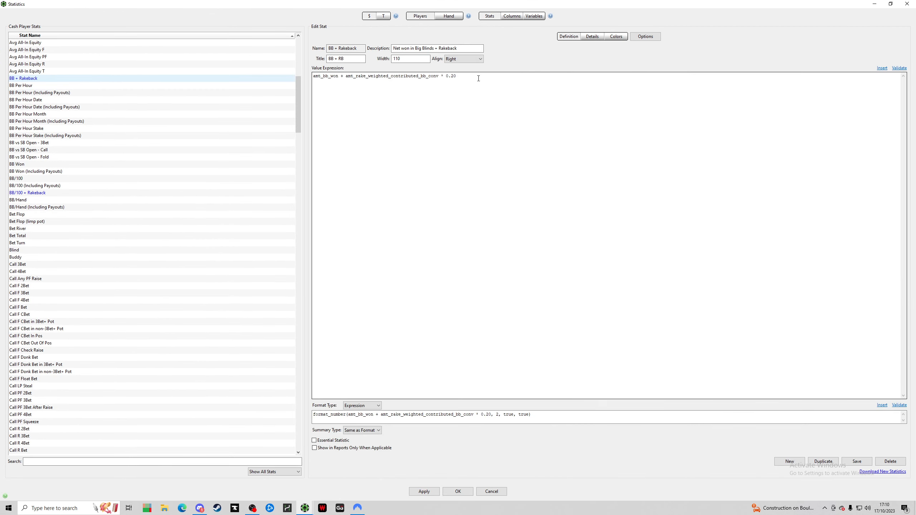
click(462, 77)
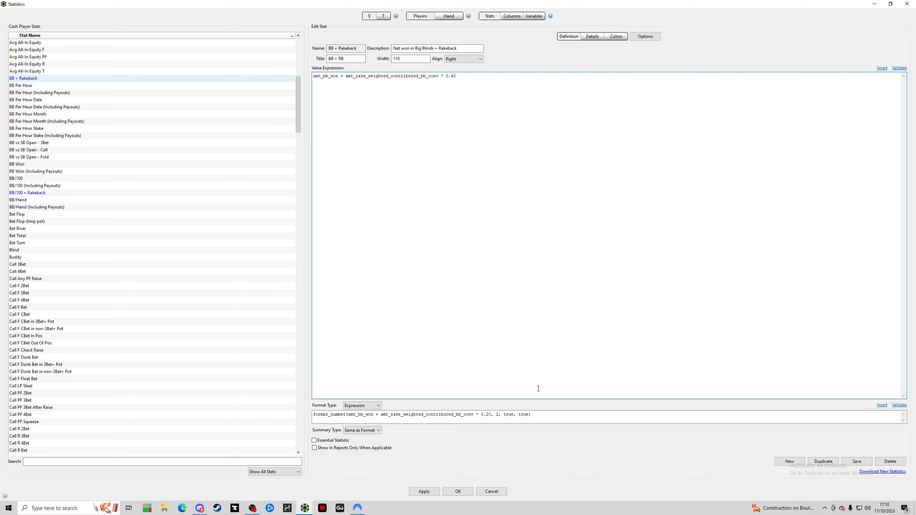
- Set the rakeback multiplier in the BB + Rakeback format expression to 0.40 and apply the change
click(491, 414)
key(BackSpace)
key(BackSpace)
text(40)
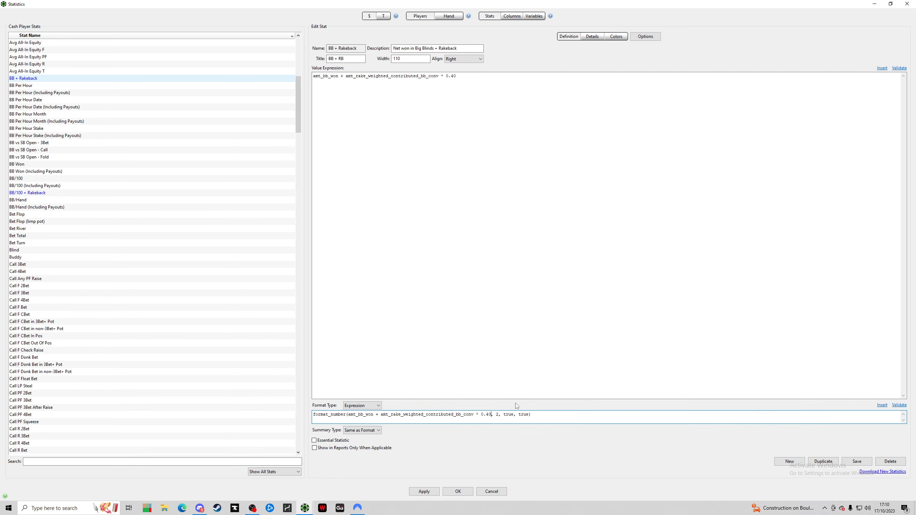
click(424, 491)
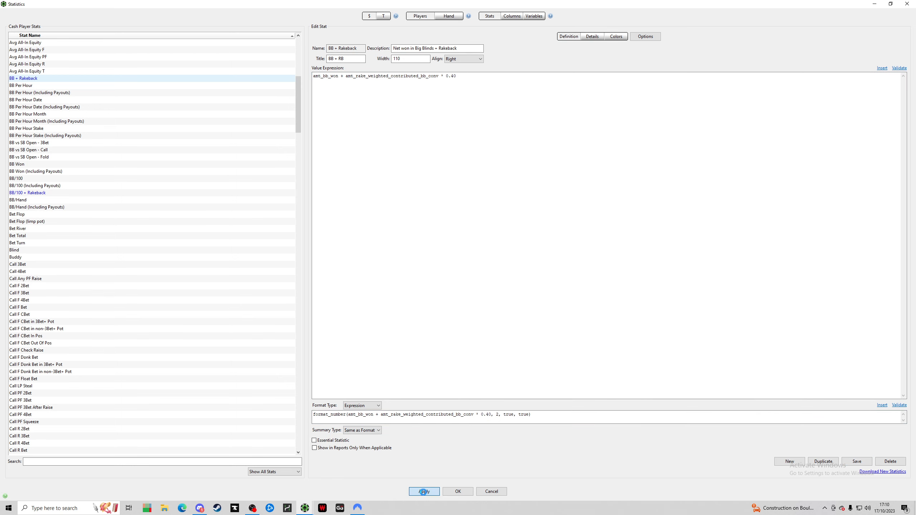
- Set the rakeback multiplier in the BB/100 + Rakeback value expression to 0.40
click(36, 195)
click(457, 77)
key(BackSpace)
text(4)
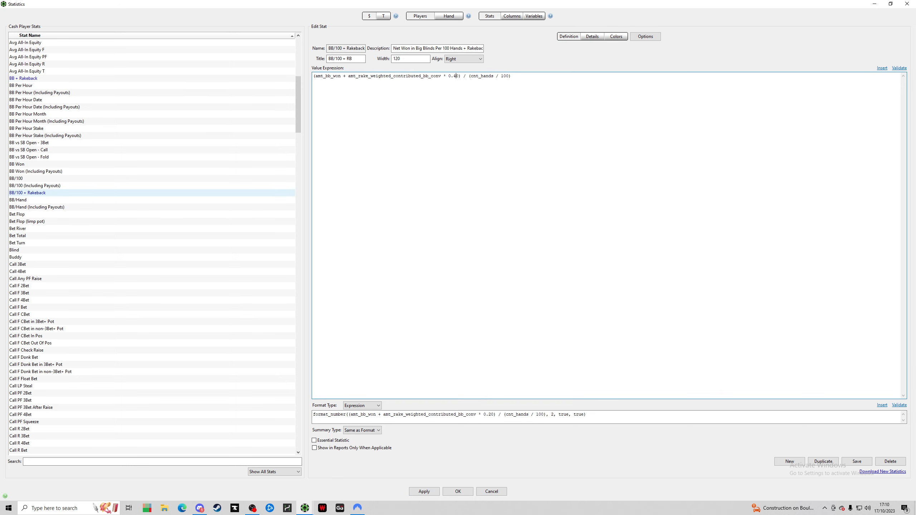
- Set the rakeback multiplier in the BB/100 + Rakeback format expression to 0.40, then save the stat and close the Statistics window
click(492, 414)
key(BackSpace)
text(4)
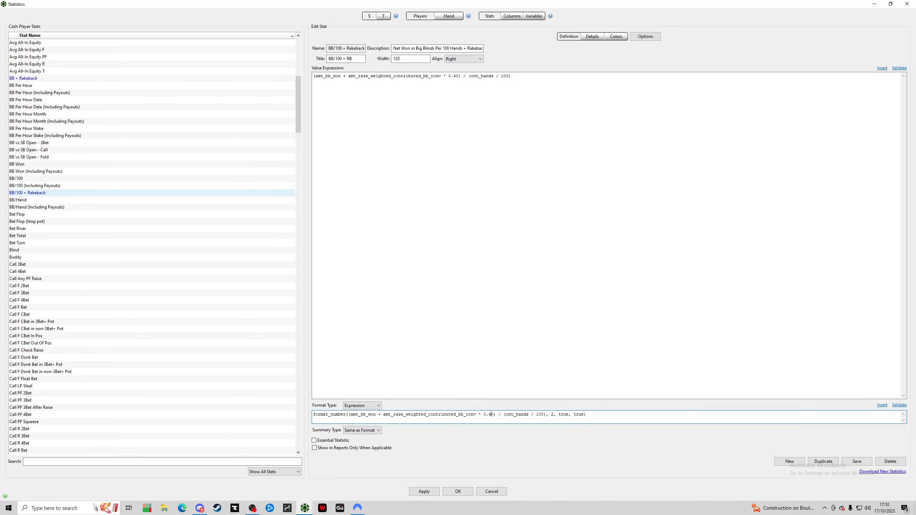
click(858, 462)
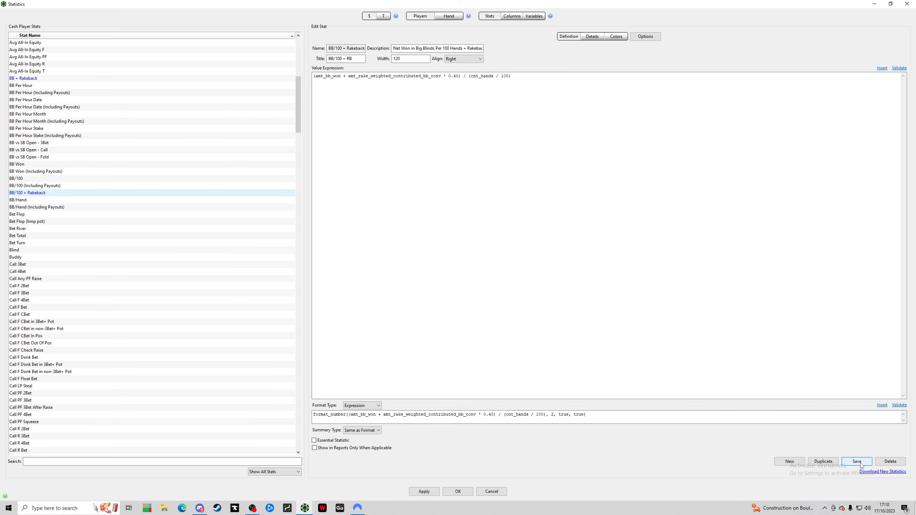
click(458, 492)
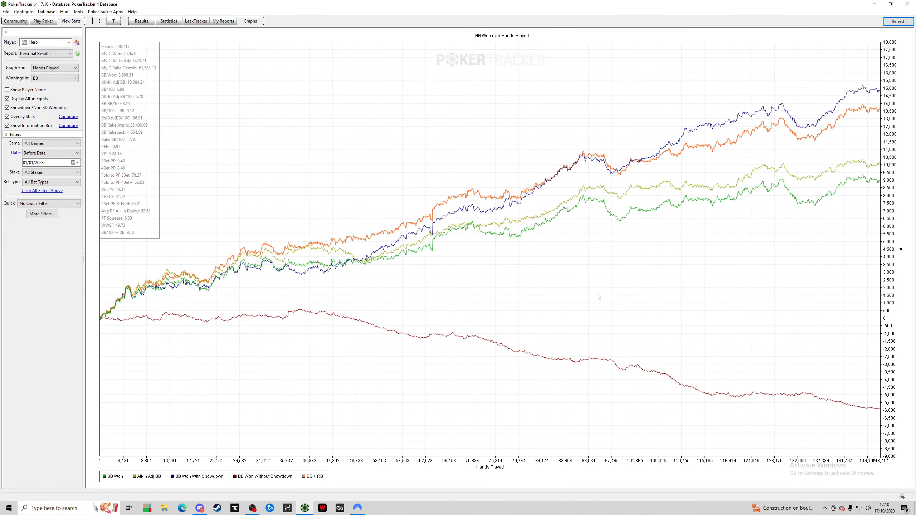
- Refresh the graph so it uses the updated rakeback stats
click(898, 22)
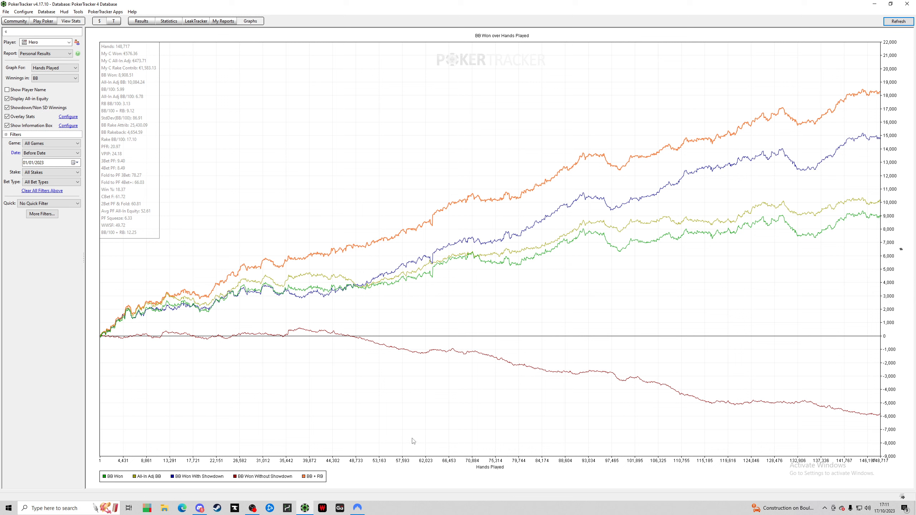
mouse_move(878, 224)
click(254, 510)
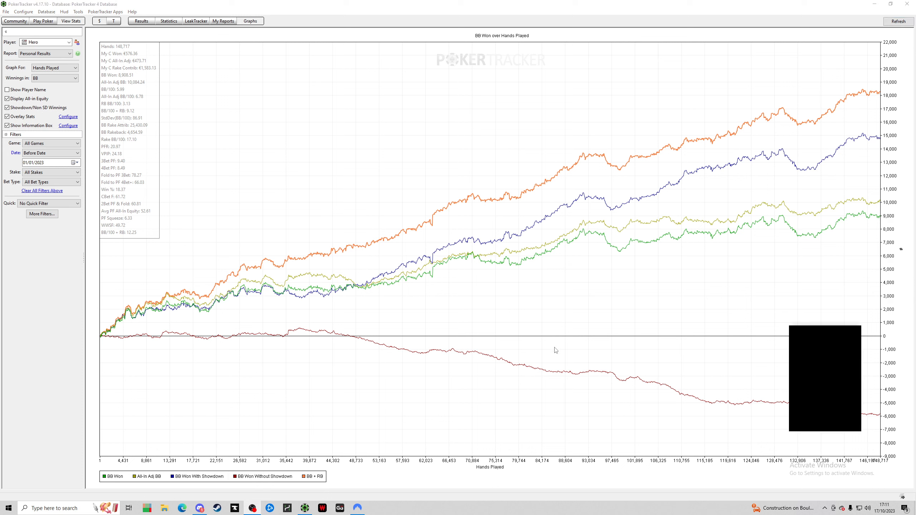